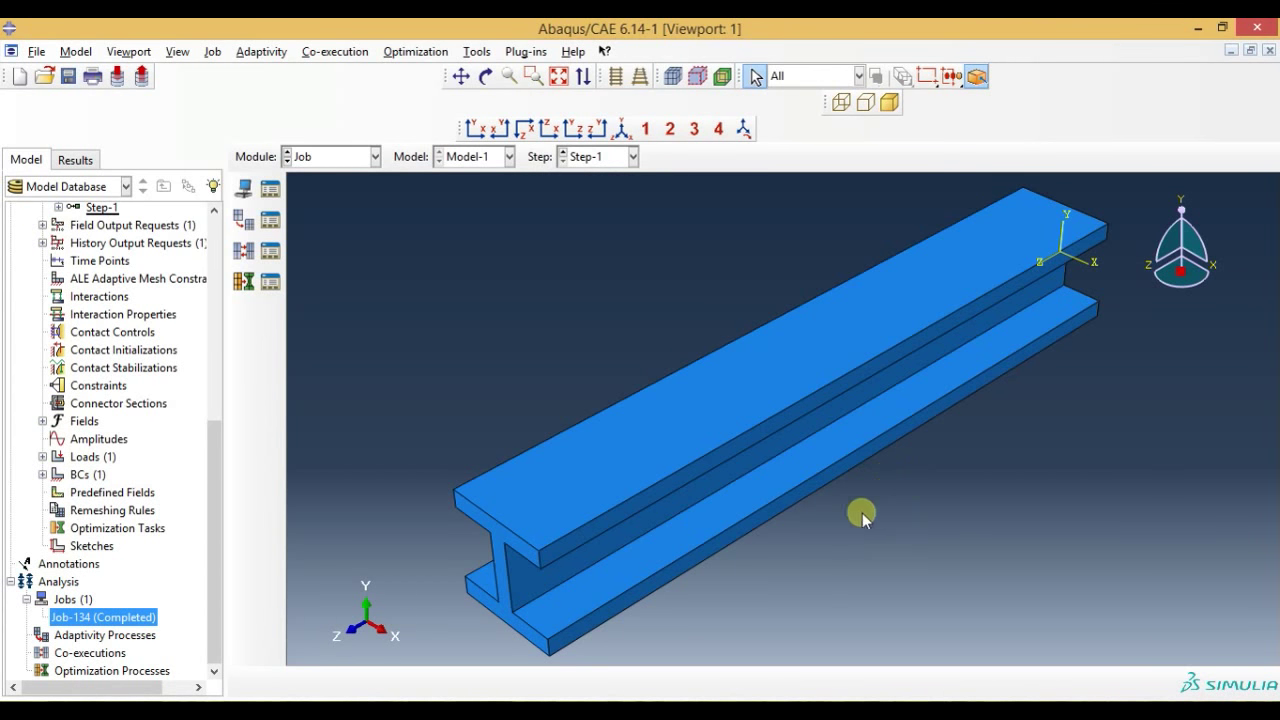
# Step: Confirm that boundary condition BC-1 is ENCASTRE, leaving it unchanged
pyautogui.click(42, 474)
pyautogui.rightClick(80, 492)
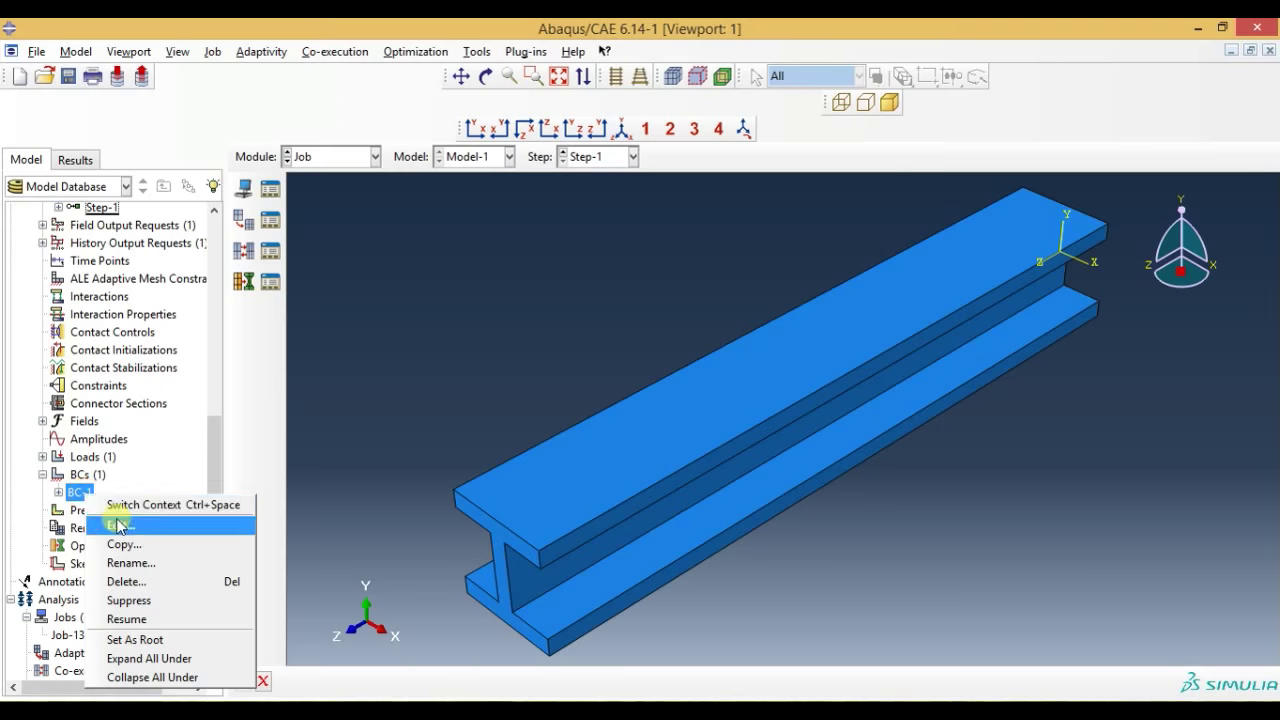
pyautogui.click(120, 524)
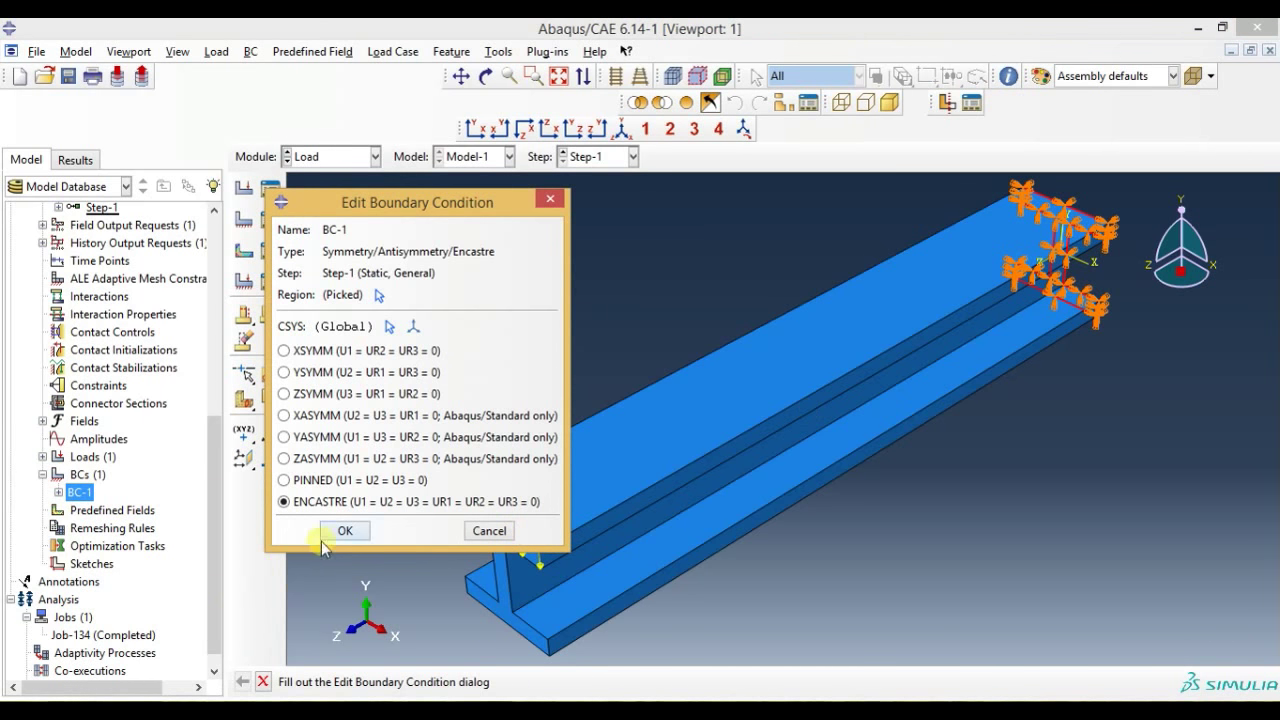
pyautogui.click(340, 530)
# Step: Confirm that Load-1 is a concentrated force with CF2 = -500, leaving it unchanged
pyautogui.click(42, 456)
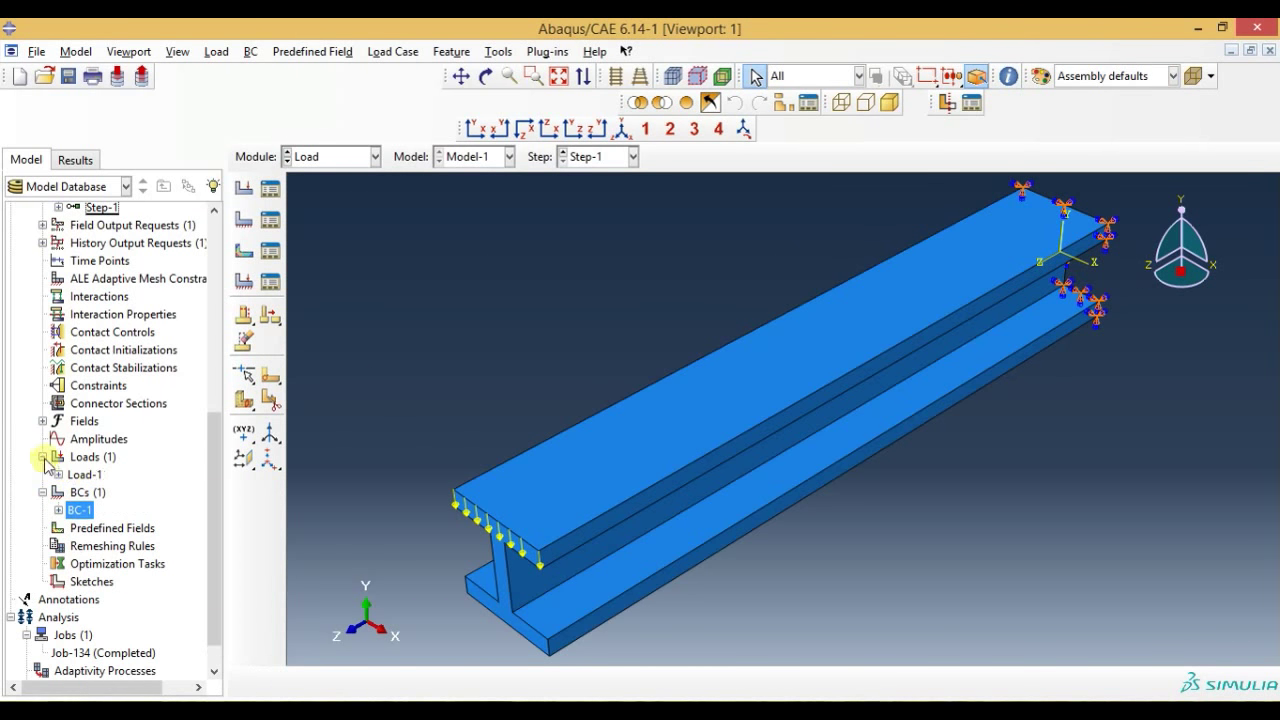
pyautogui.rightClick(88, 478)
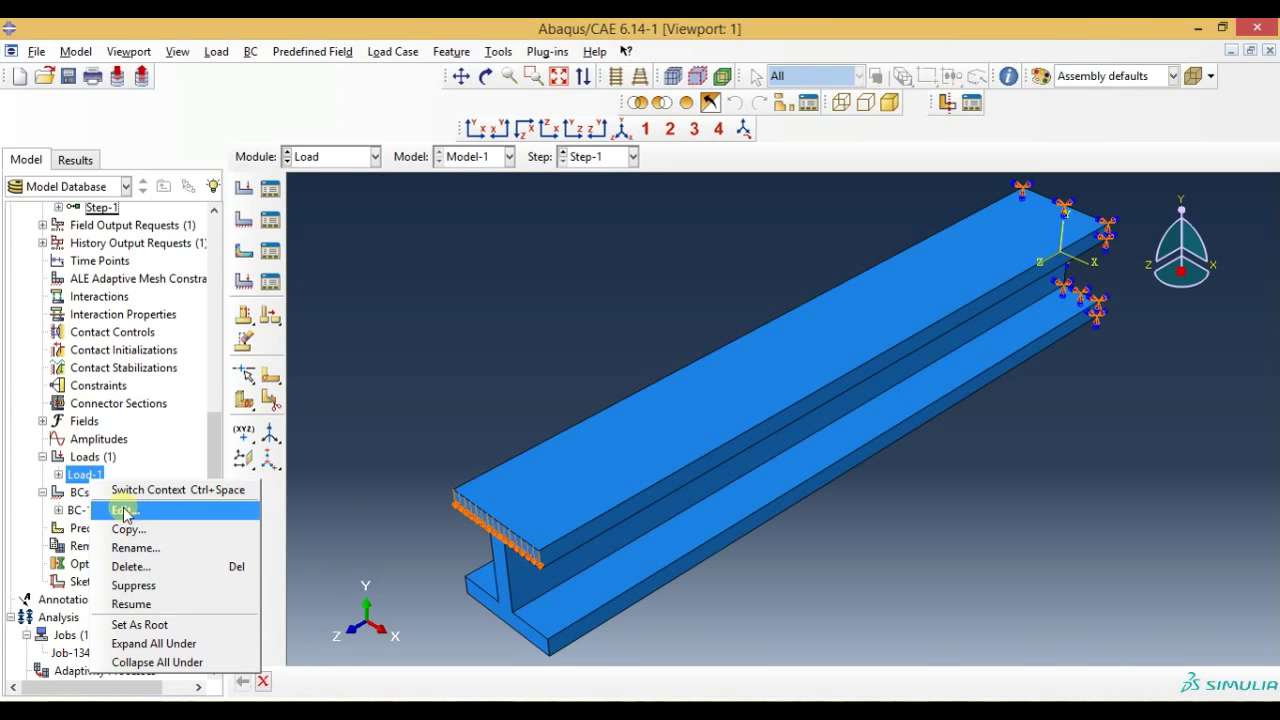
pyautogui.click(124, 511)
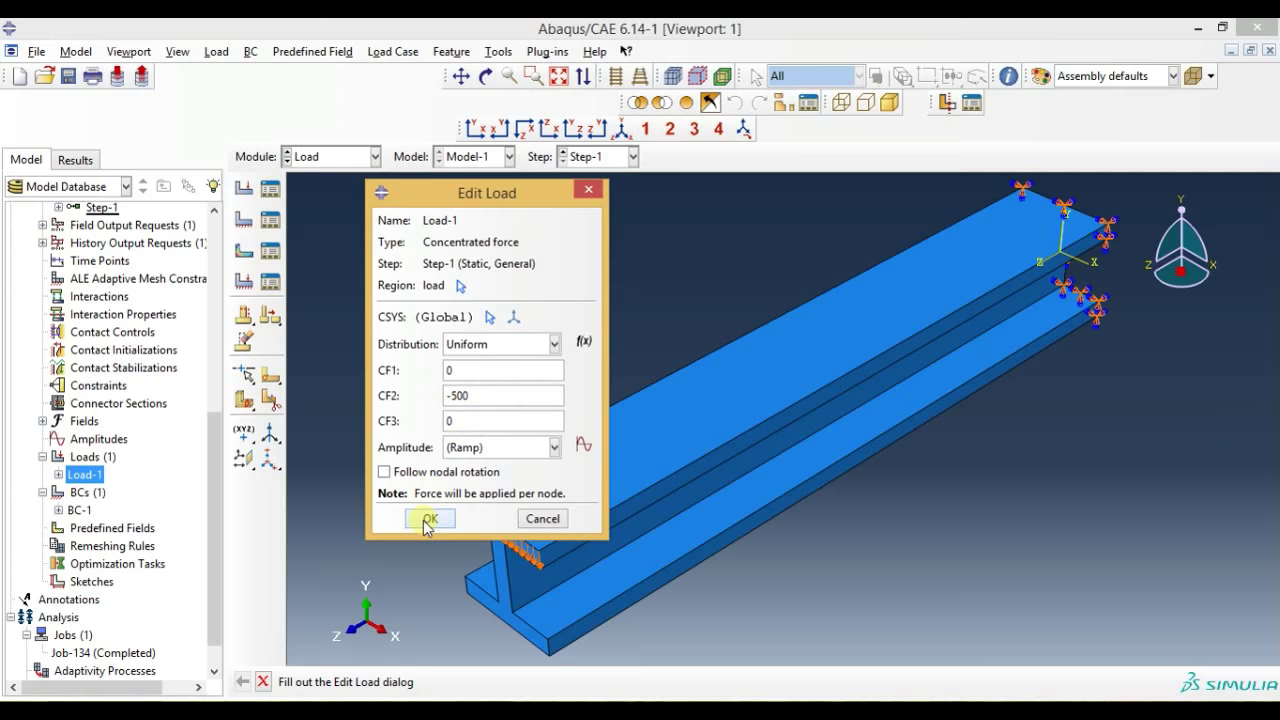
pyautogui.click(430, 518)
pyautogui.scroll(2, 114, 380)
pyautogui.scroll(1, 114, 375)
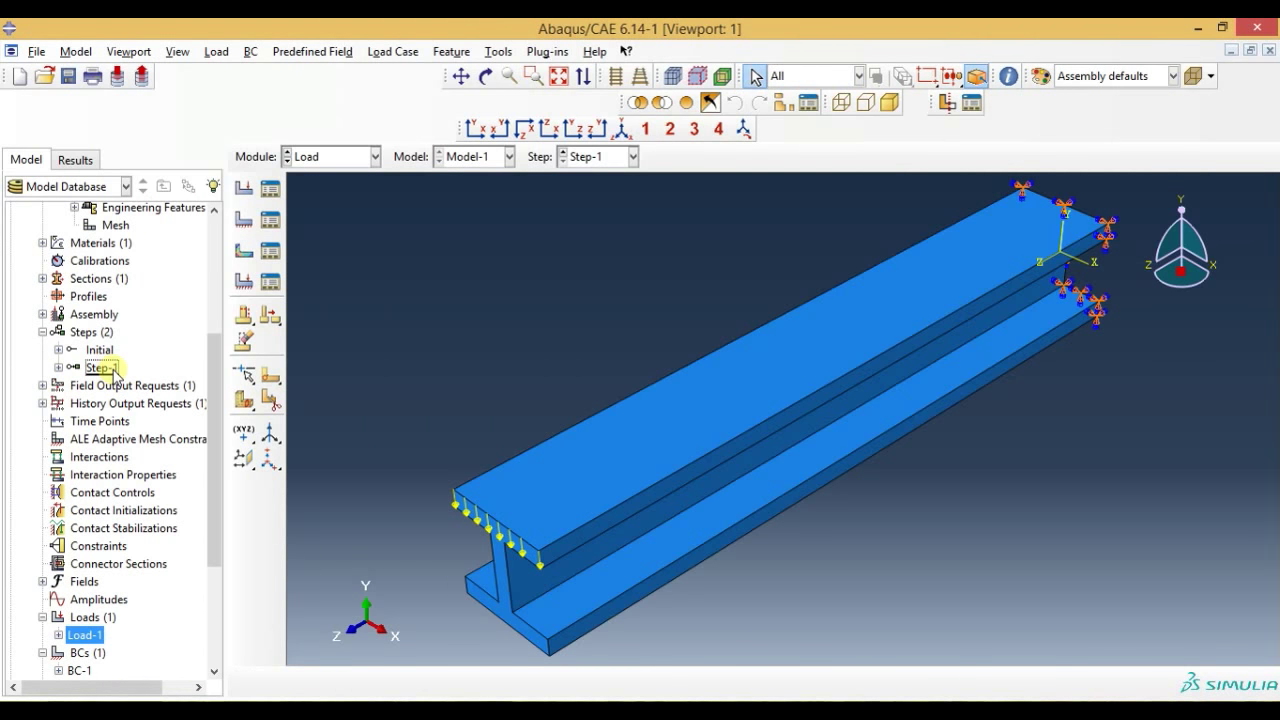
# Step: Review Step-1's basic and incrementation settings (time period 100) and keep them
pyautogui.rightClick(113, 372)
pyautogui.click(155, 415)
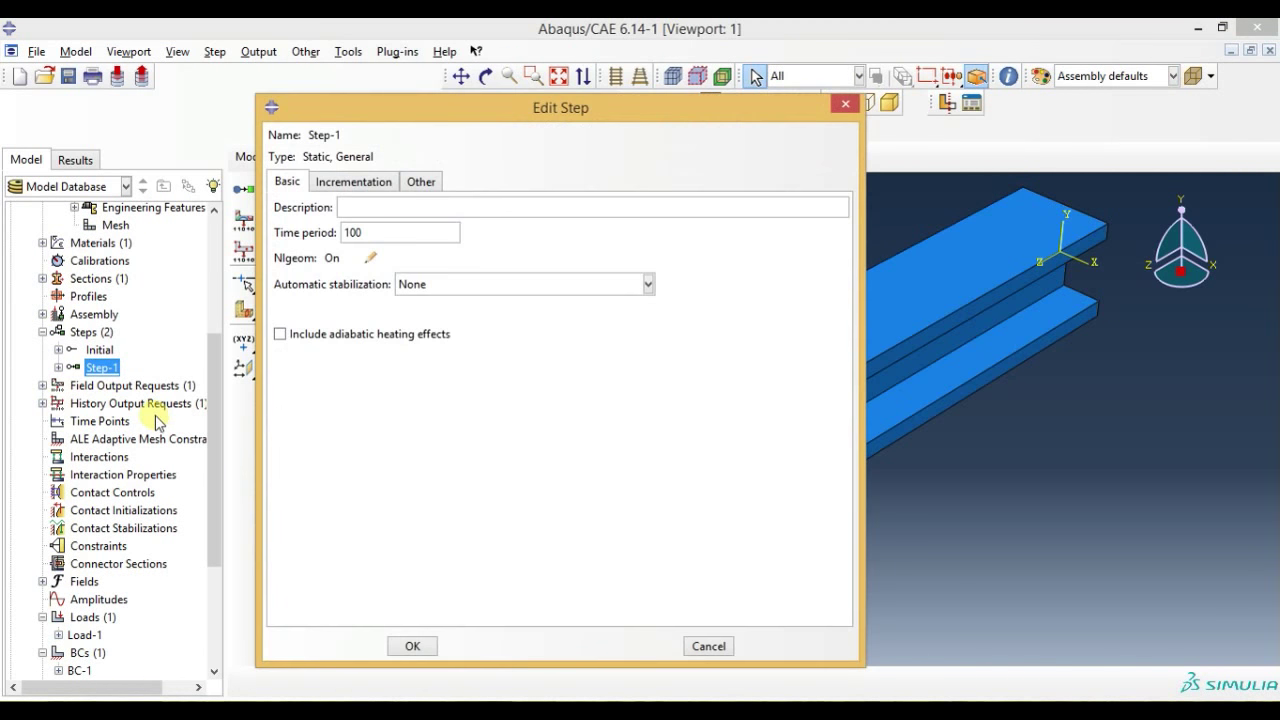
pyautogui.click(376, 190)
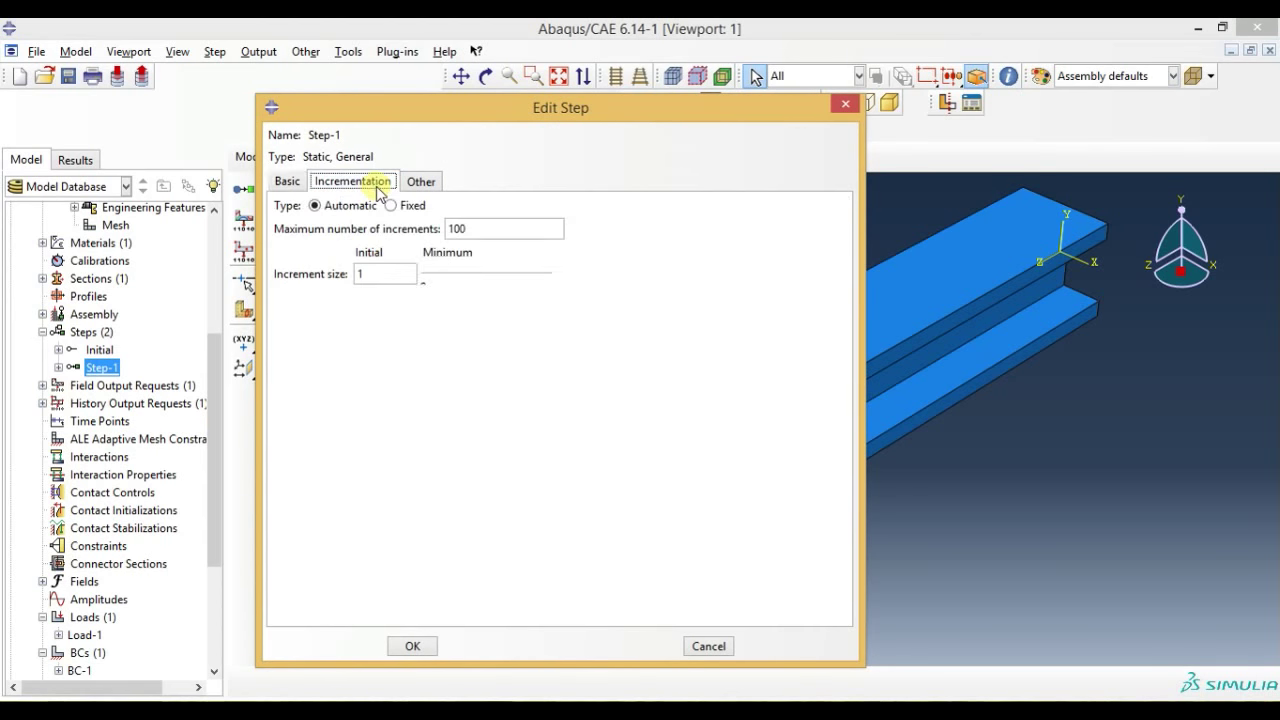
pyautogui.click(421, 181)
pyautogui.click(355, 182)
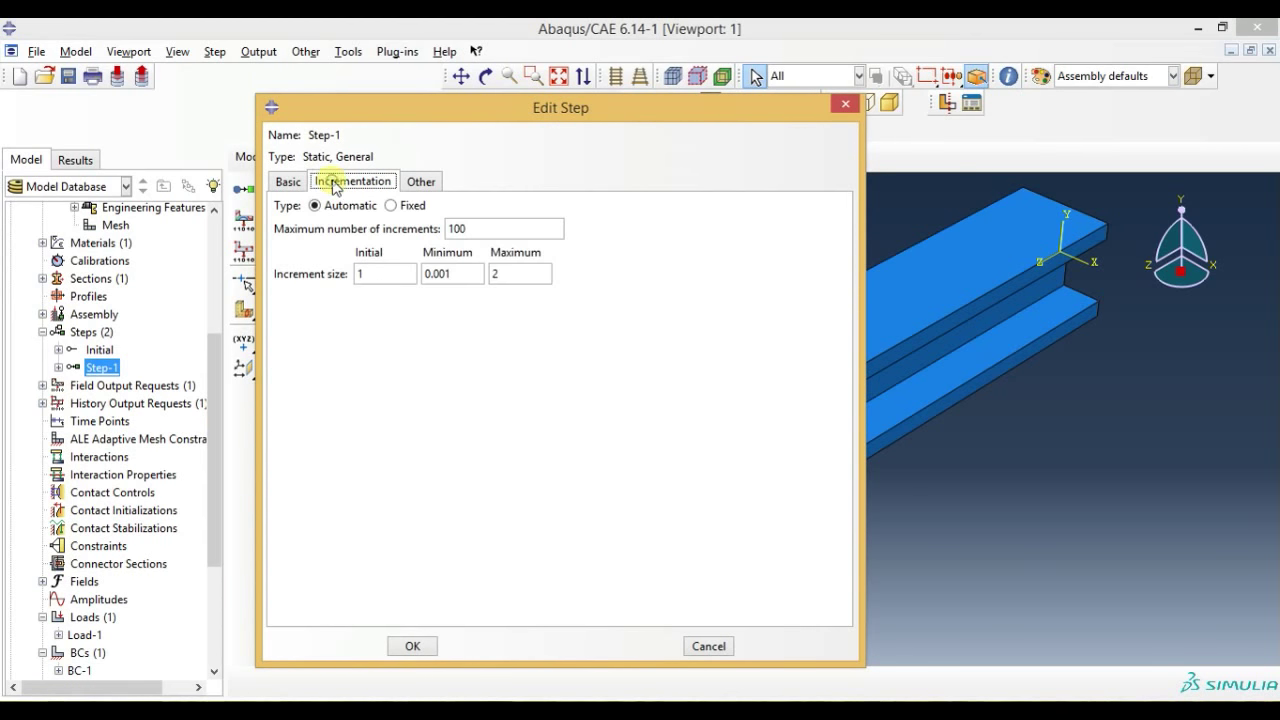
pyautogui.click(290, 182)
pyautogui.click(412, 646)
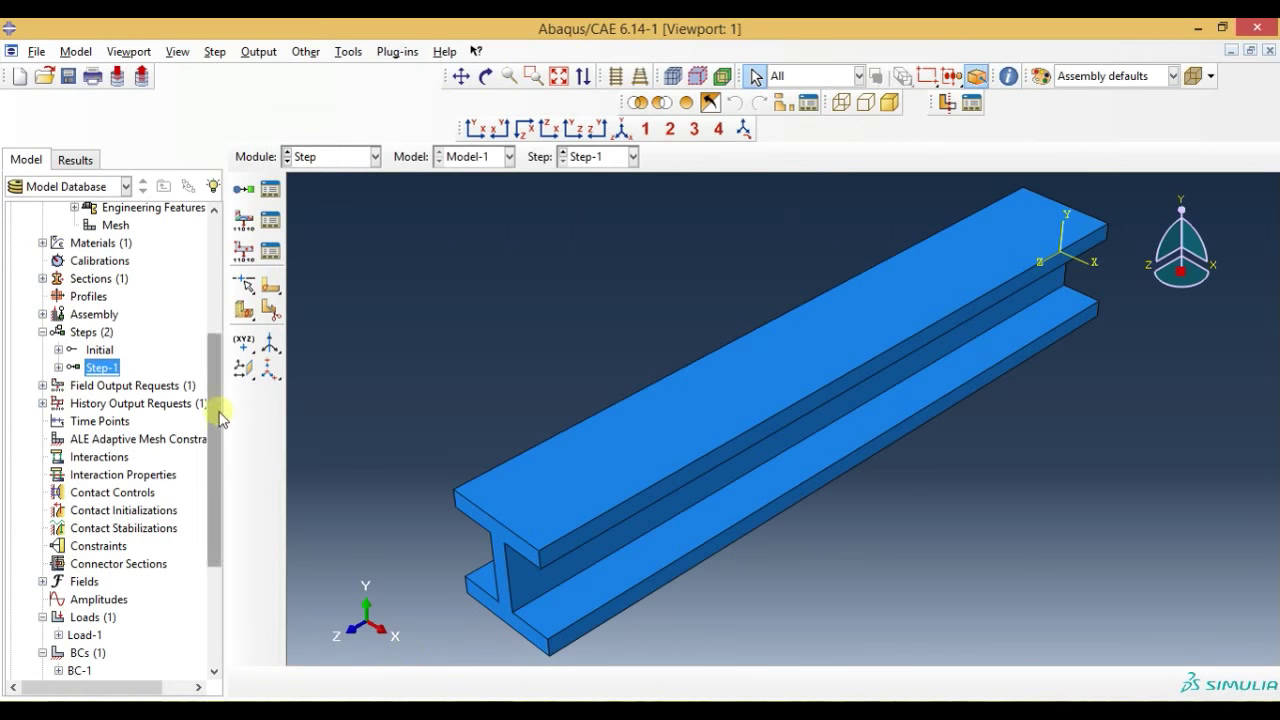
# Step: Resubmit Job-134, overwriting the previous job output
pyautogui.moveTo(220, 418); pyautogui.dragTo(223, 543)
pyautogui.click(108, 620)
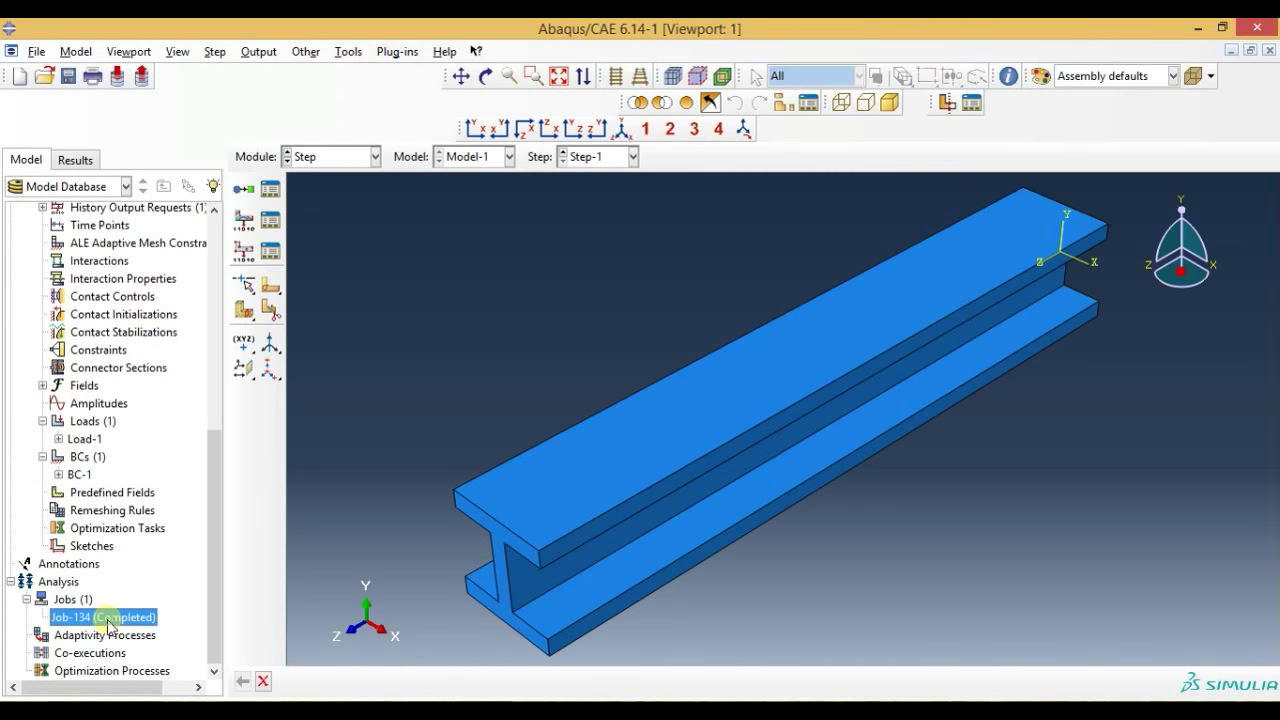
pyautogui.rightClick(108, 624)
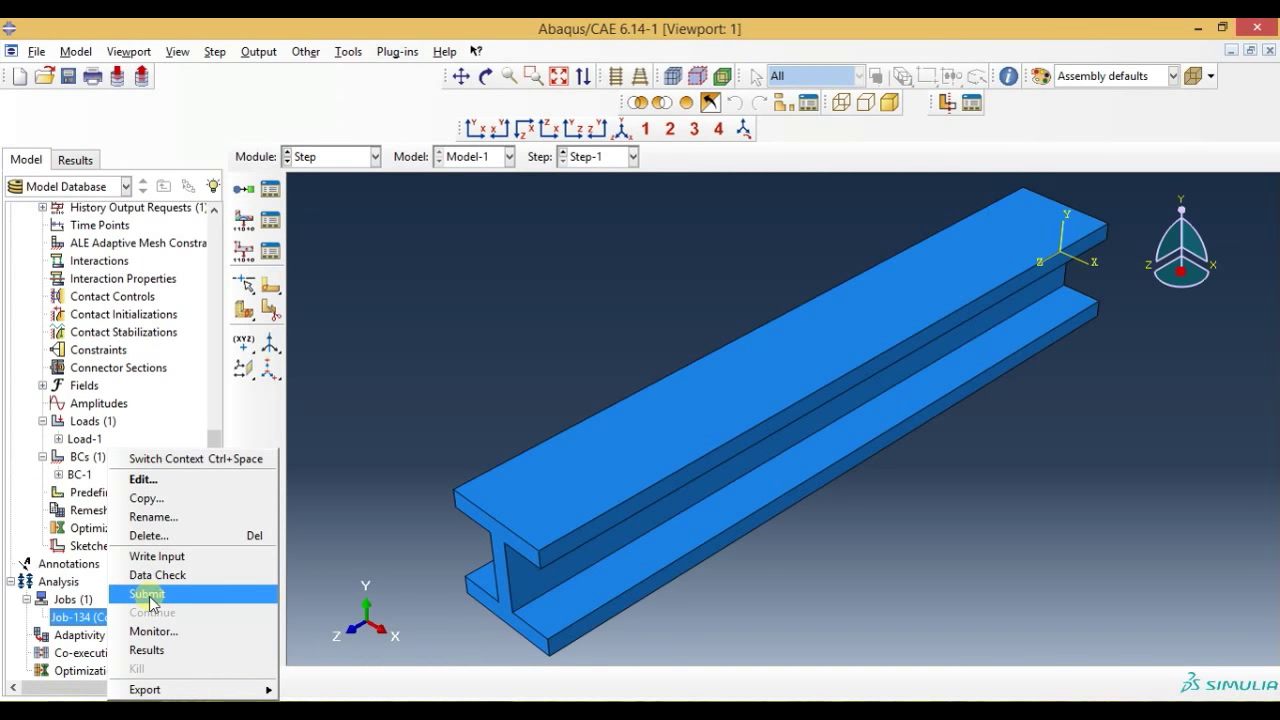
pyautogui.click(149, 594)
pyautogui.click(57, 323)
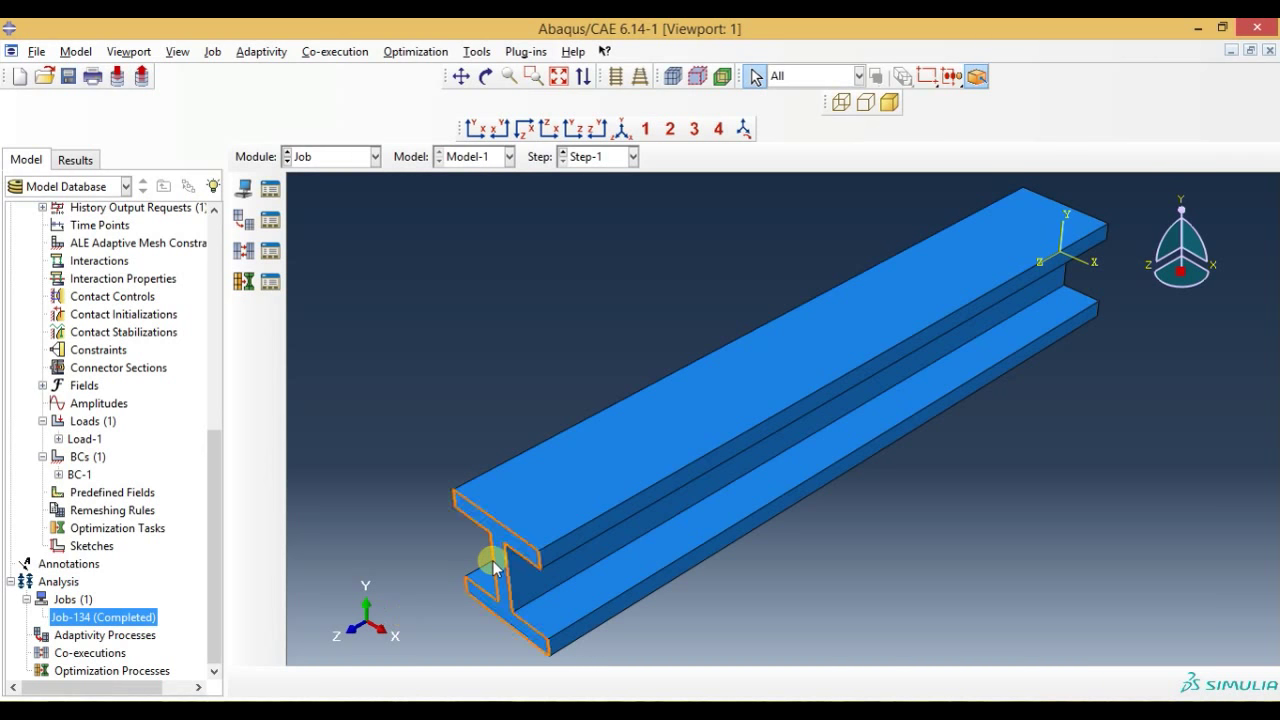
# Step: Open Job-134's results in Visualization and show the beam's deformed shape
pyautogui.rightClick(134, 617)
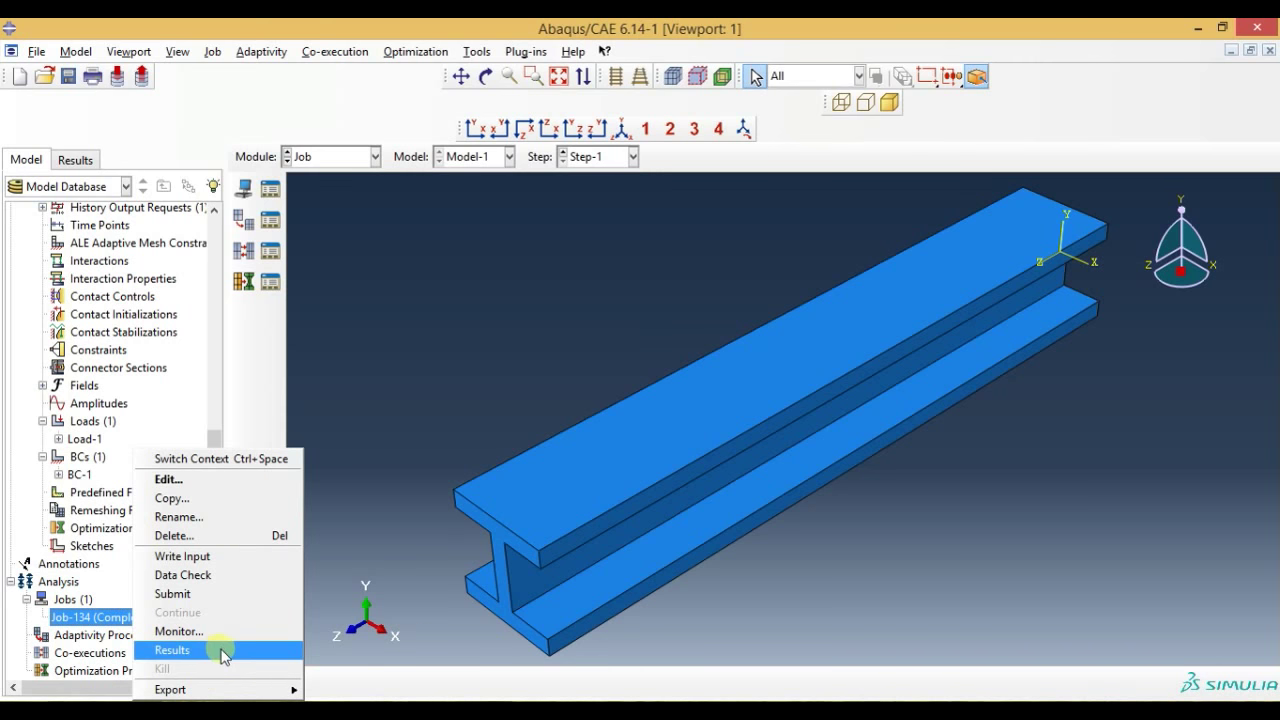
pyautogui.click(233, 655)
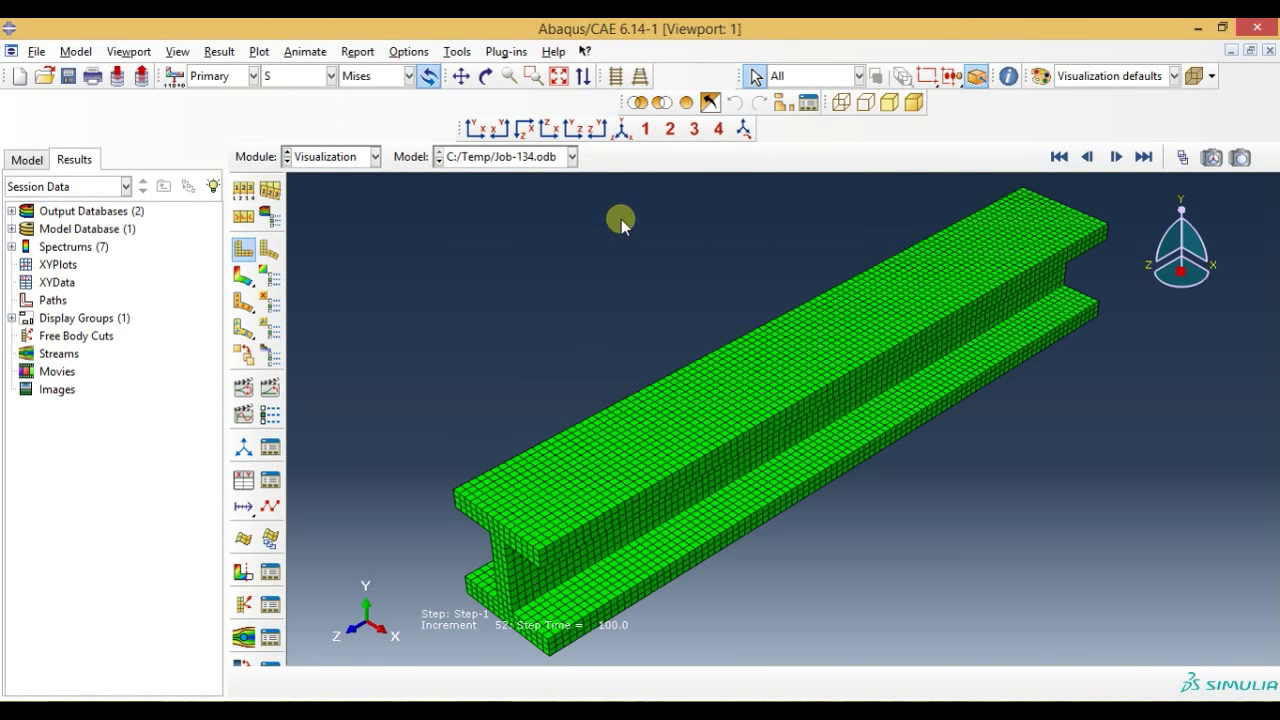
pyautogui.scroll(-2, 601, 241)
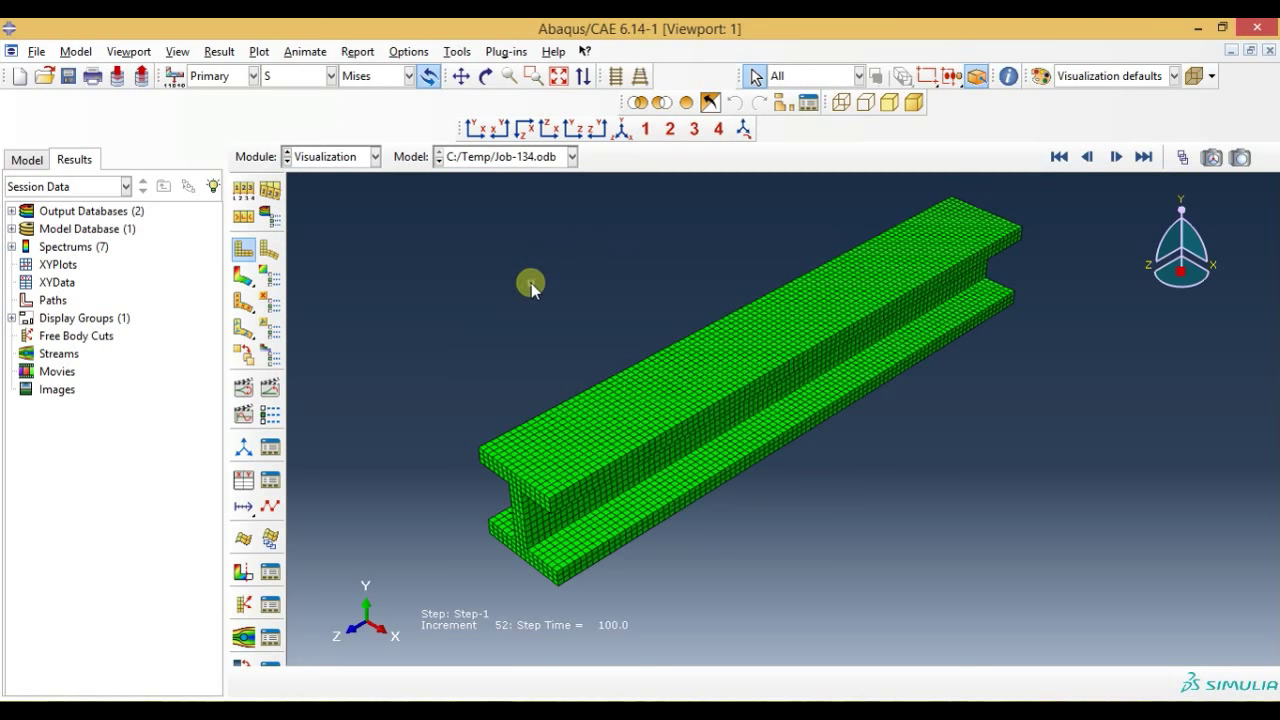
pyautogui.click(270, 252)
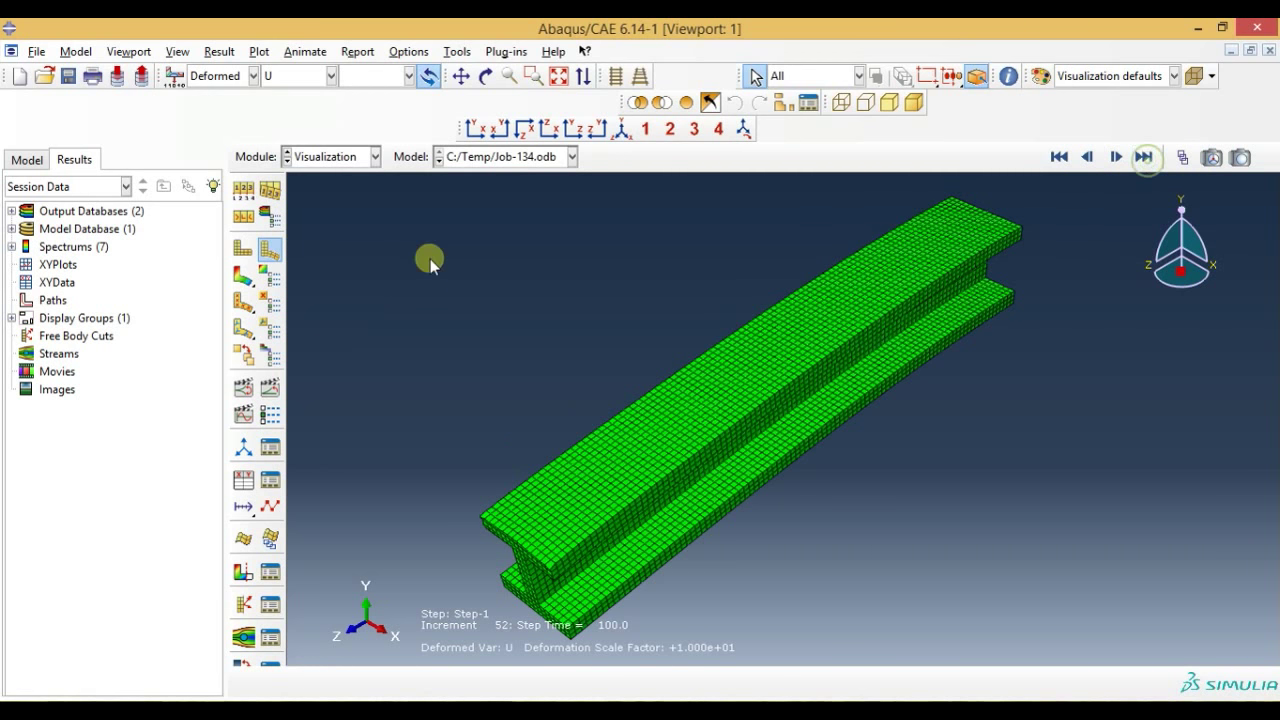
# Step: Plot von Mises stress contours on the deformed beam and animate its time history
pyautogui.click(243, 275)
pyautogui.scroll(-1, 646, 320)
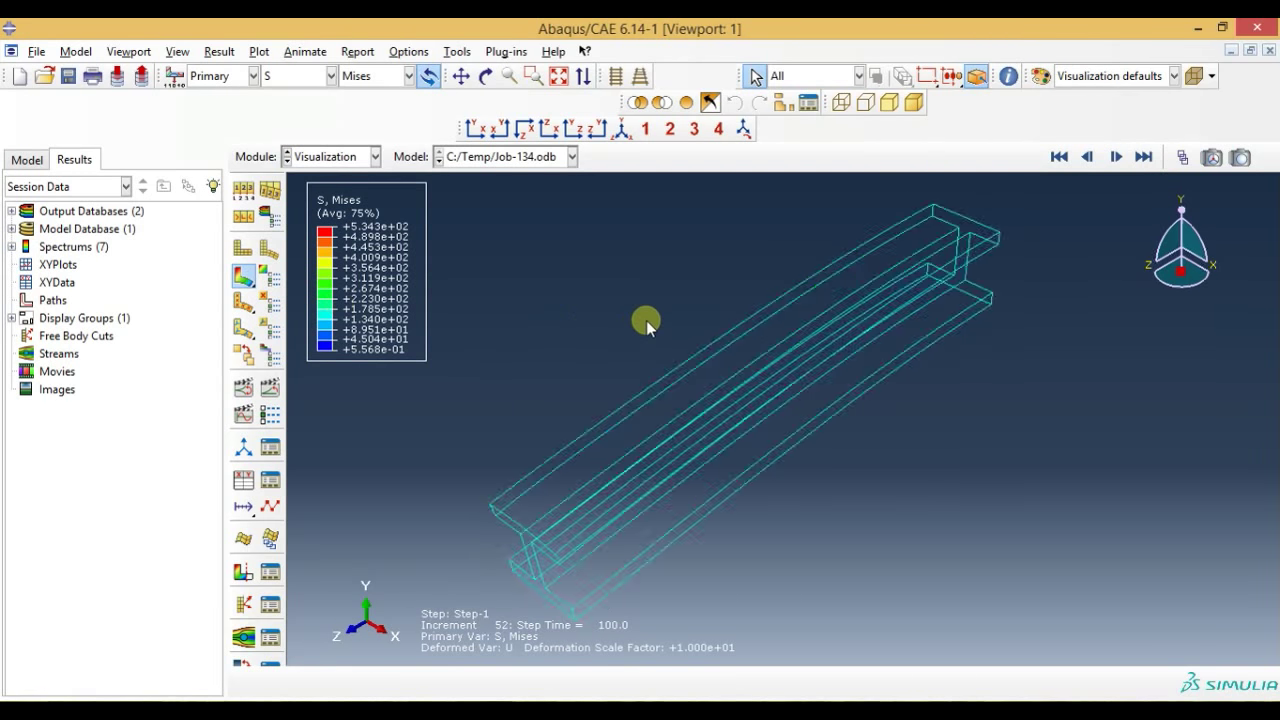
pyautogui.scroll(-1, 646, 320)
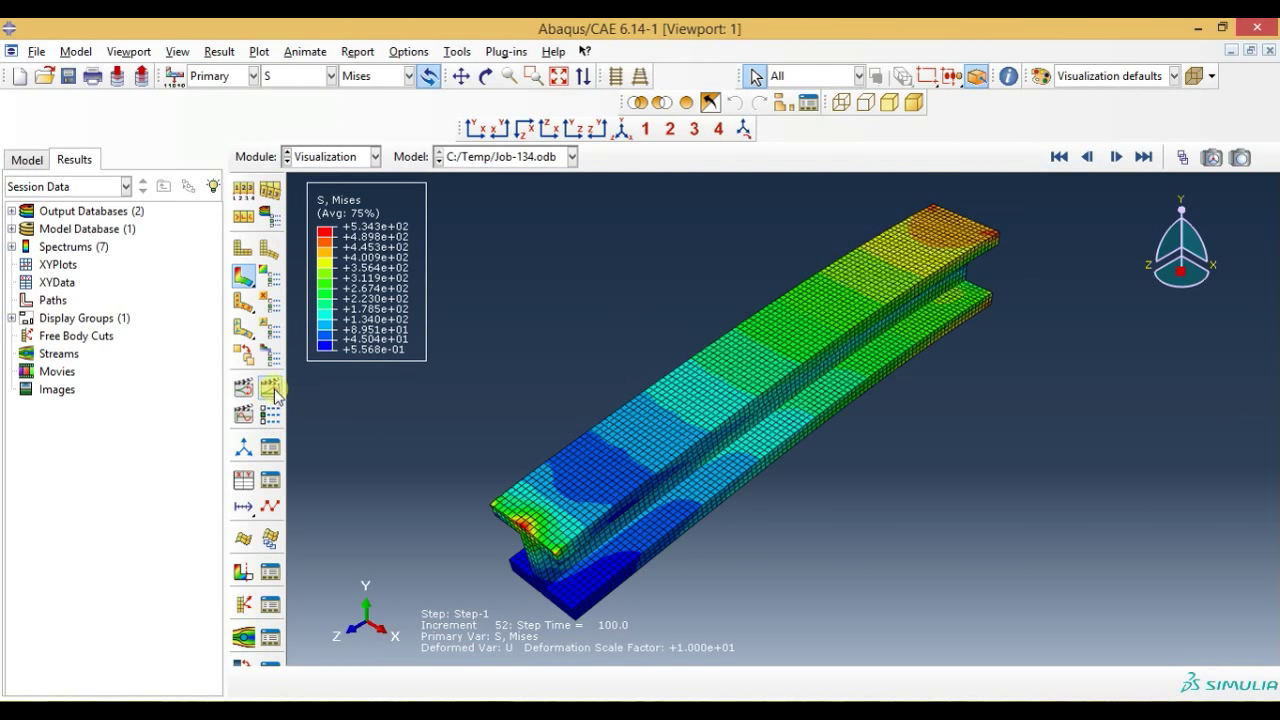
pyautogui.click(270, 387)
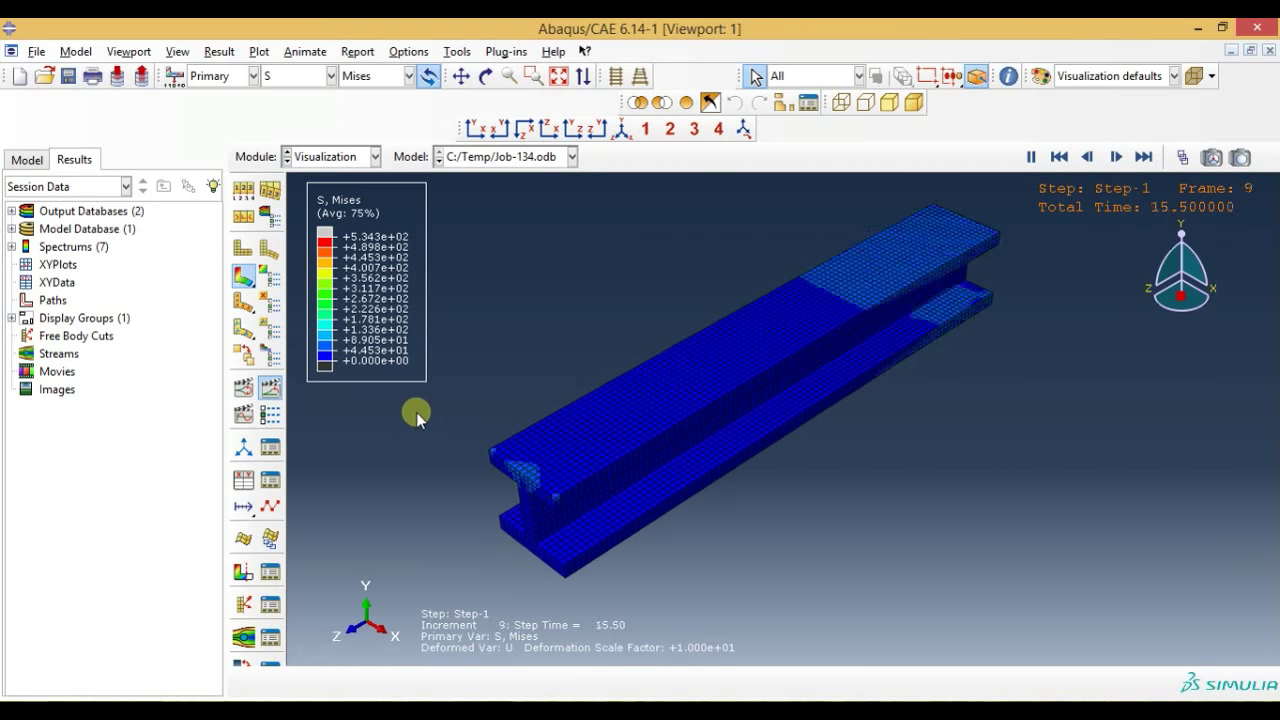
# Step: Stop the animation and open the movie save settings' file browser
pyautogui.click(1143, 157)
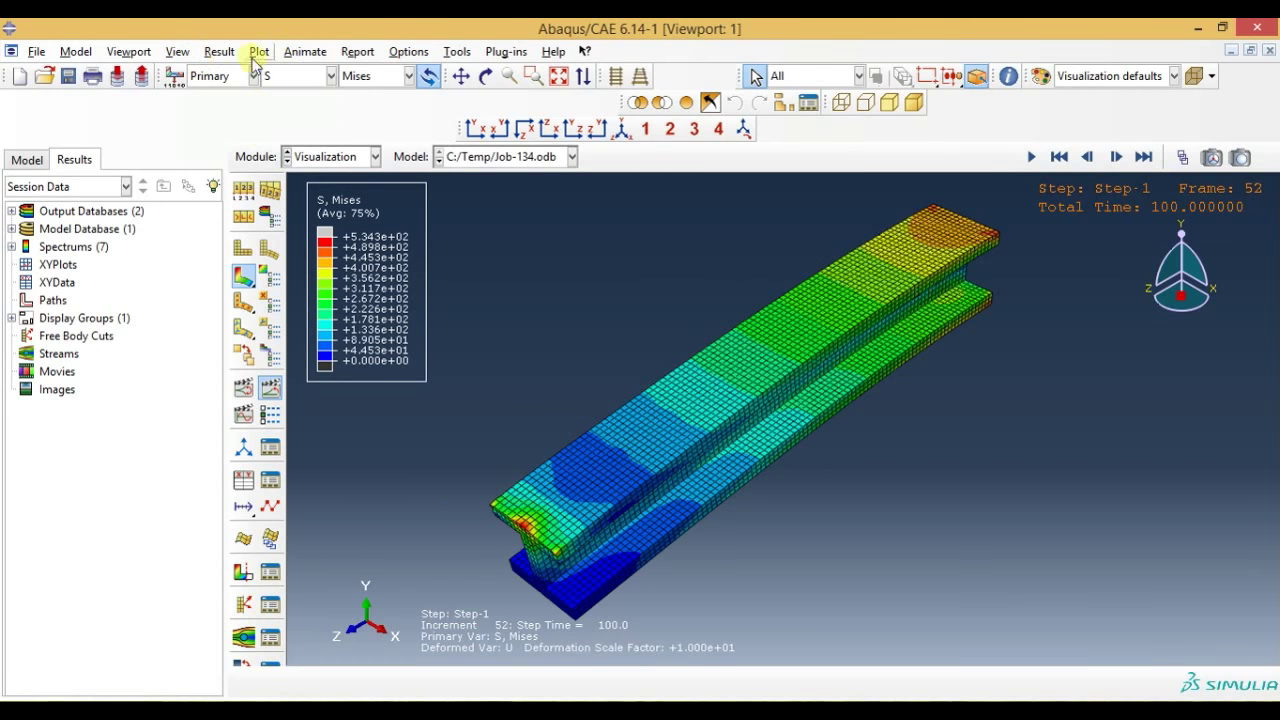
pyautogui.click(305, 51)
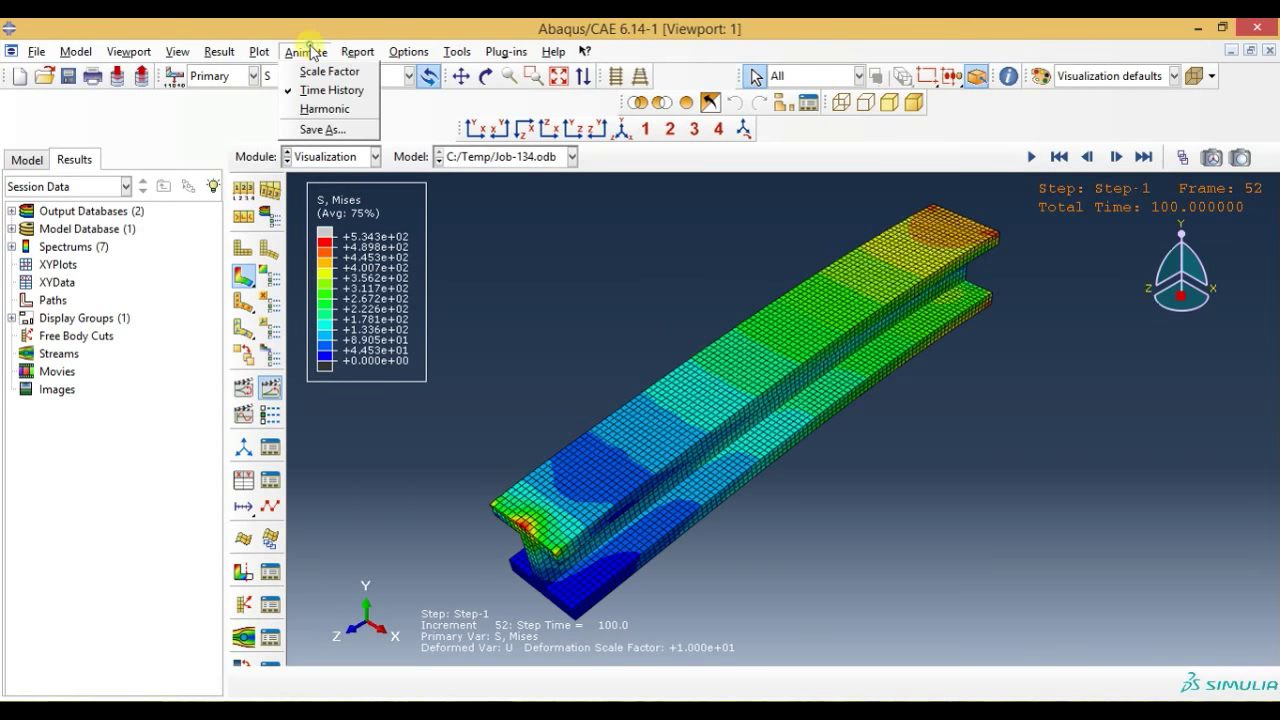
pyautogui.click(330, 129)
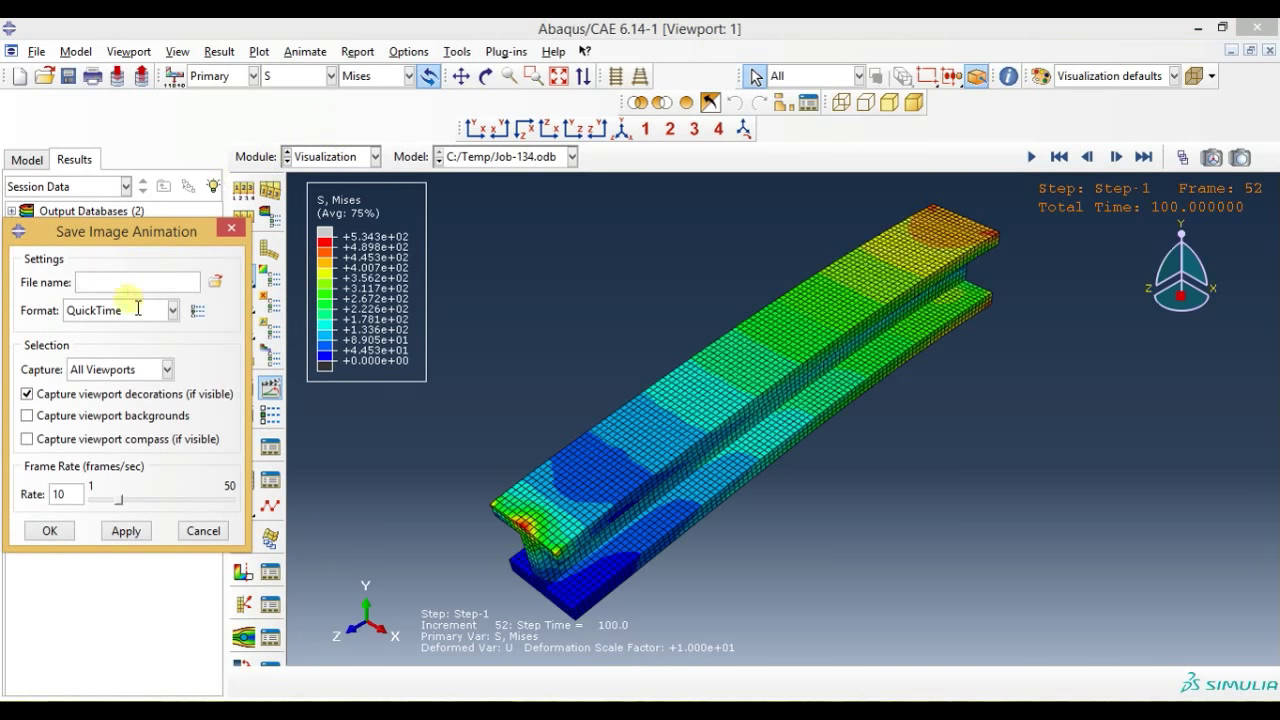
pyautogui.click(215, 283)
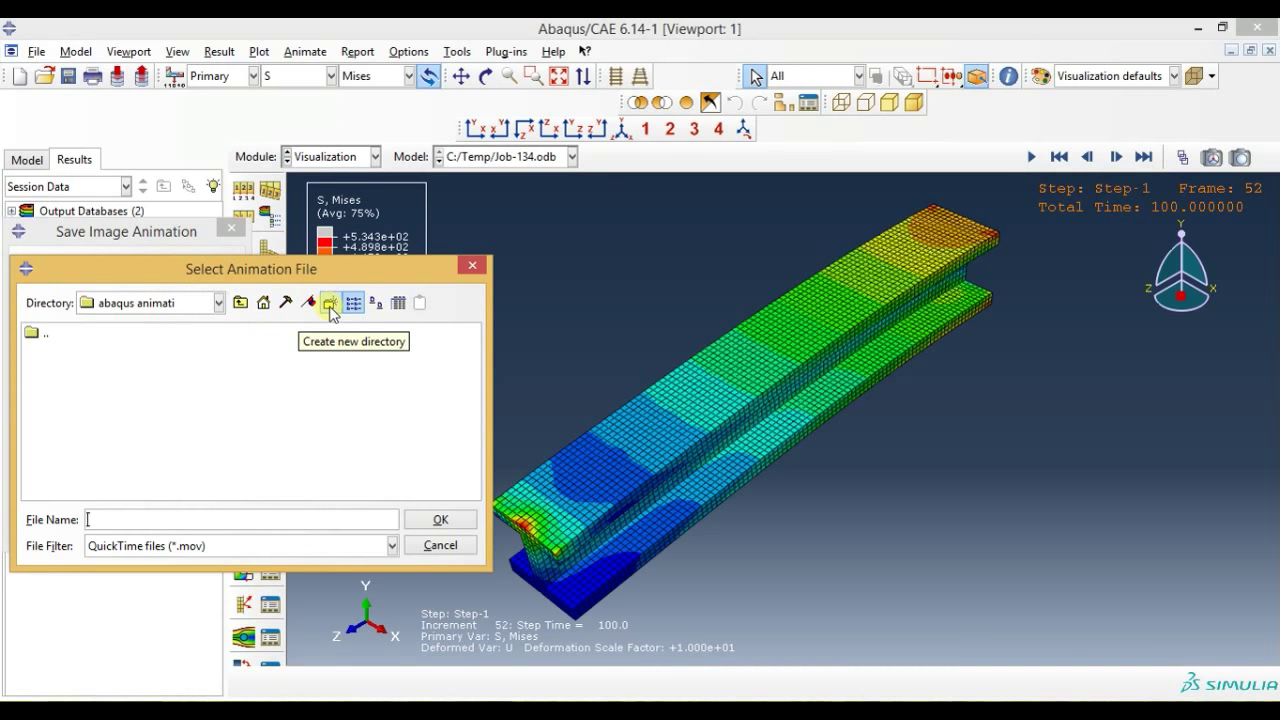
# Step: Create an 'Abaqus animation' folder in C:\Temp and go into it
pyautogui.click(330, 304)
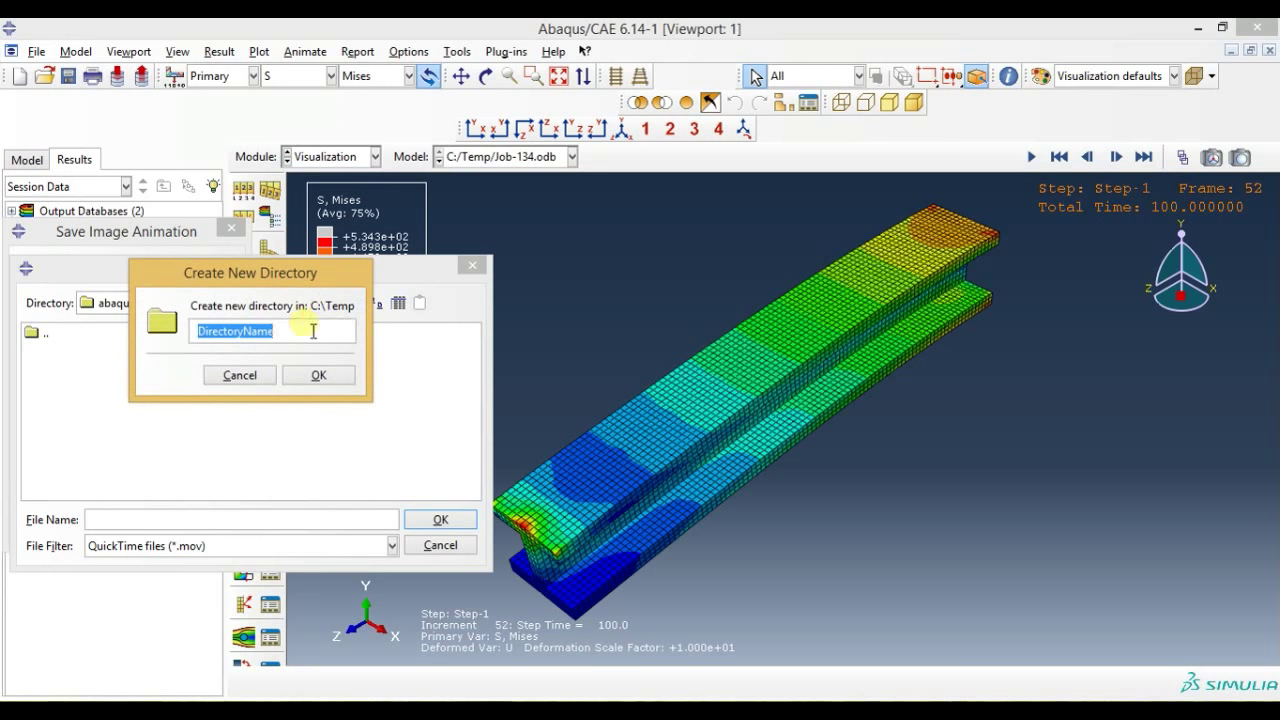
pyautogui.write('Abaqus animation')
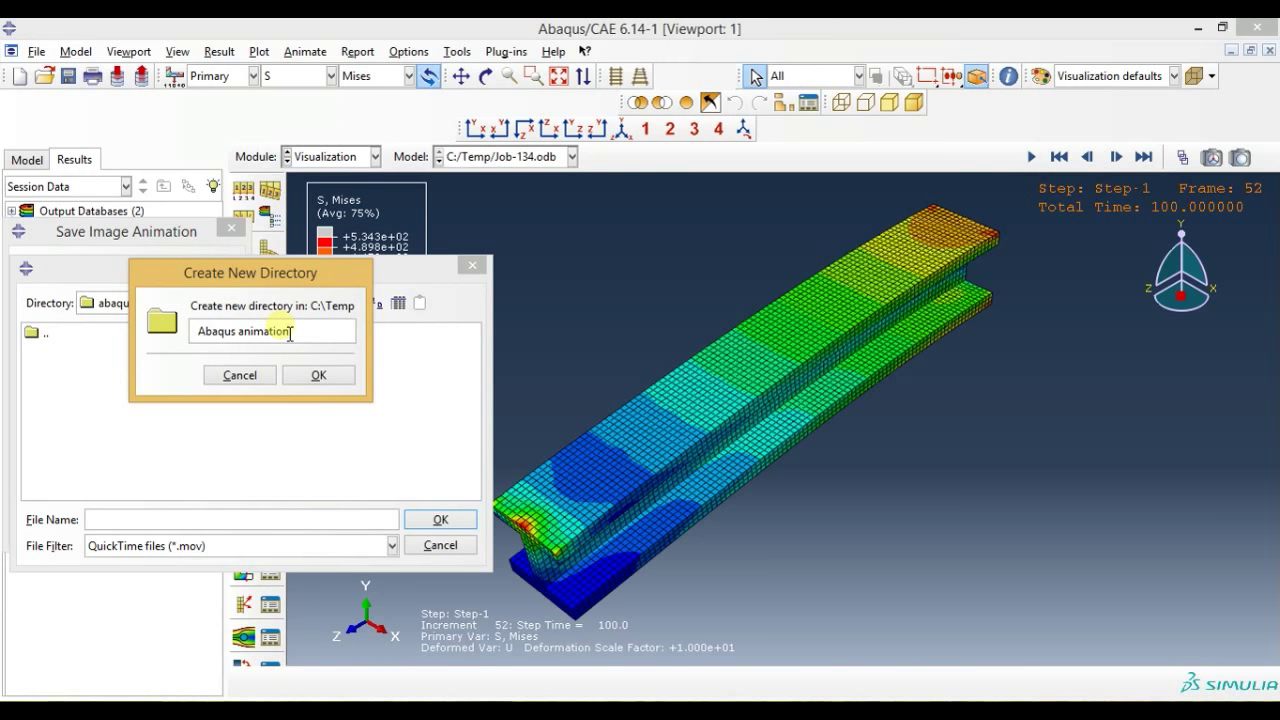
pyautogui.click(310, 375)
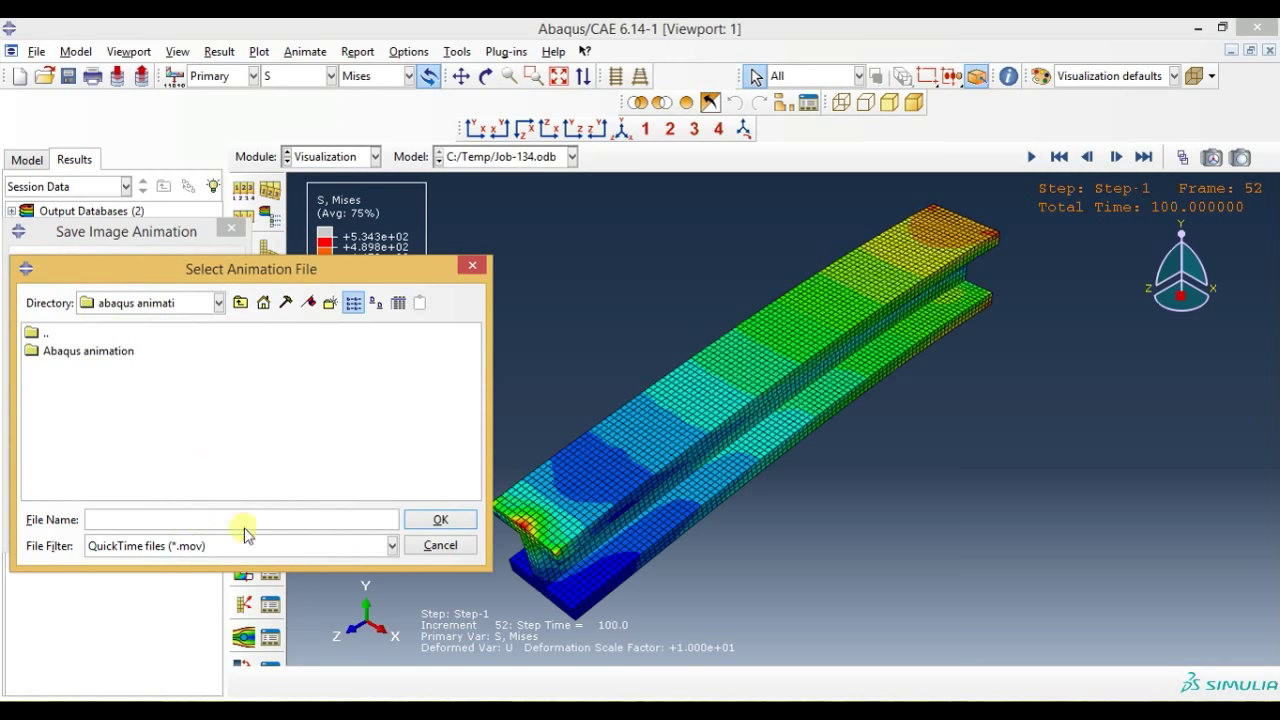
pyautogui.doubleClick(112, 351)
pyautogui.write('cantilever beam animation')
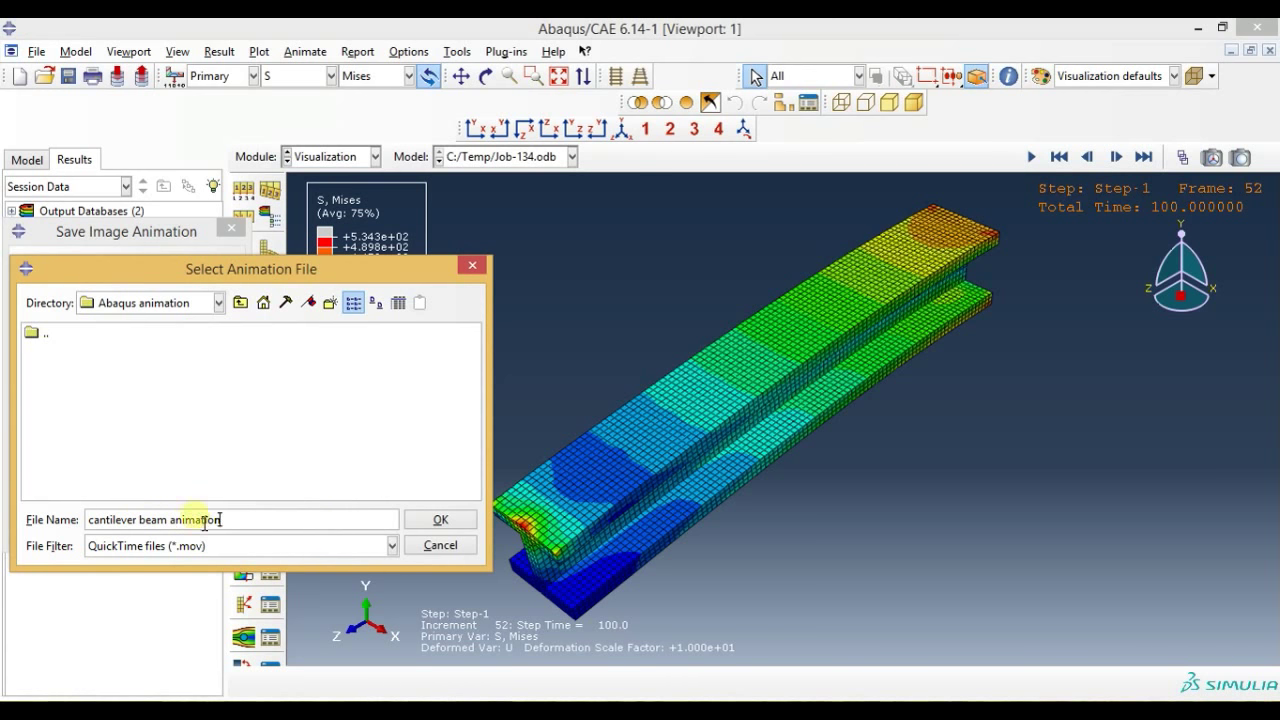
# Step: Write the movie as QuickTime, capturing all viewports at 11 frames per second
pyautogui.click(440, 520)
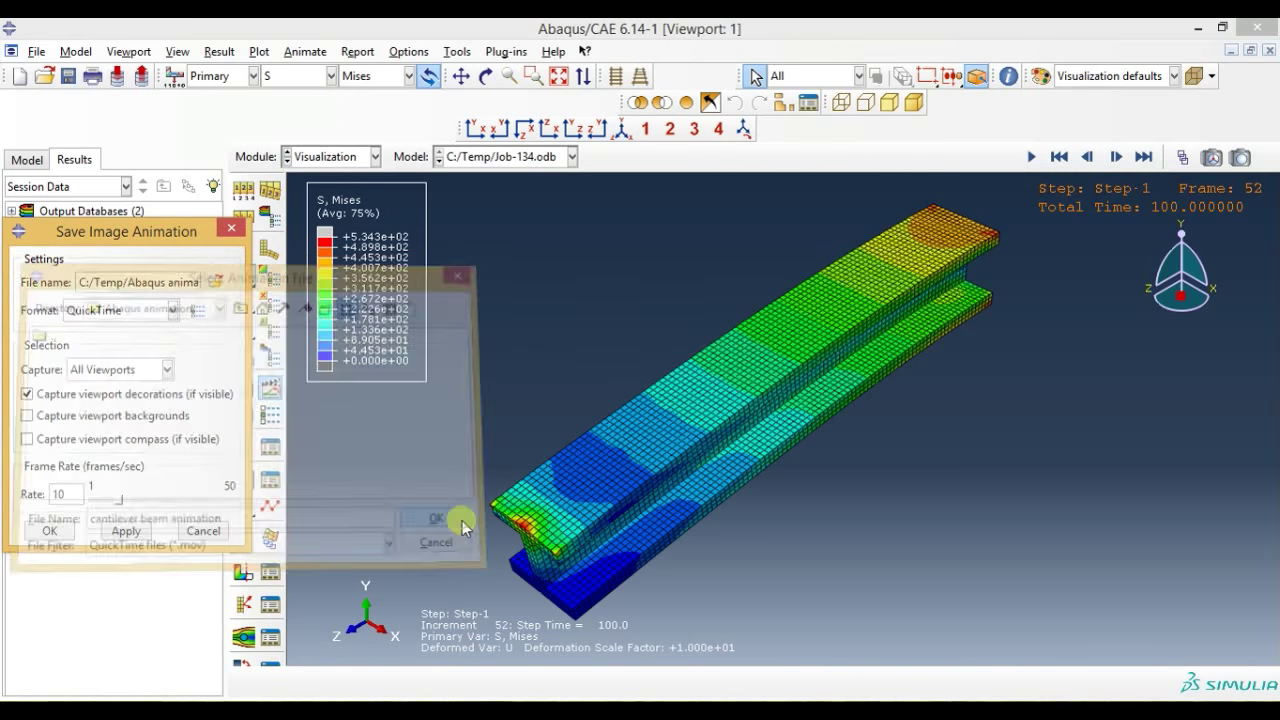
pyautogui.click(135, 312)
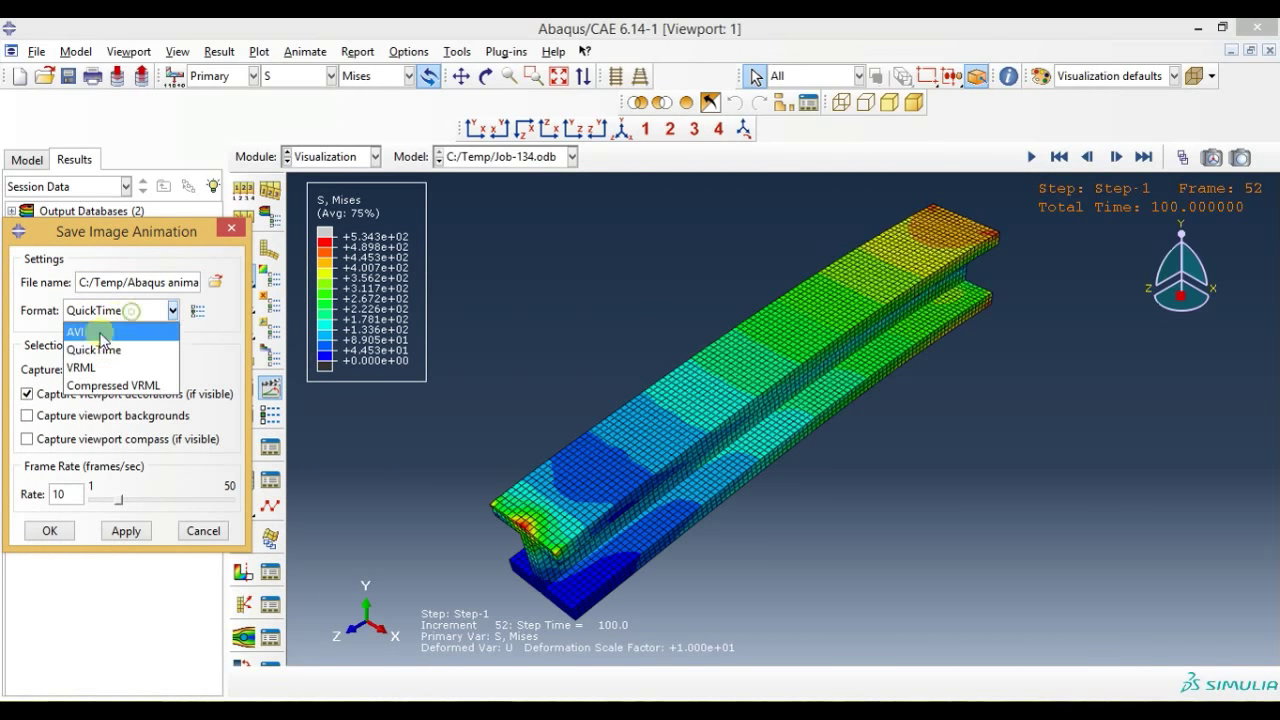
pyautogui.click(96, 350)
pyautogui.click(108, 310)
pyautogui.click(97, 348)
pyautogui.click(118, 369)
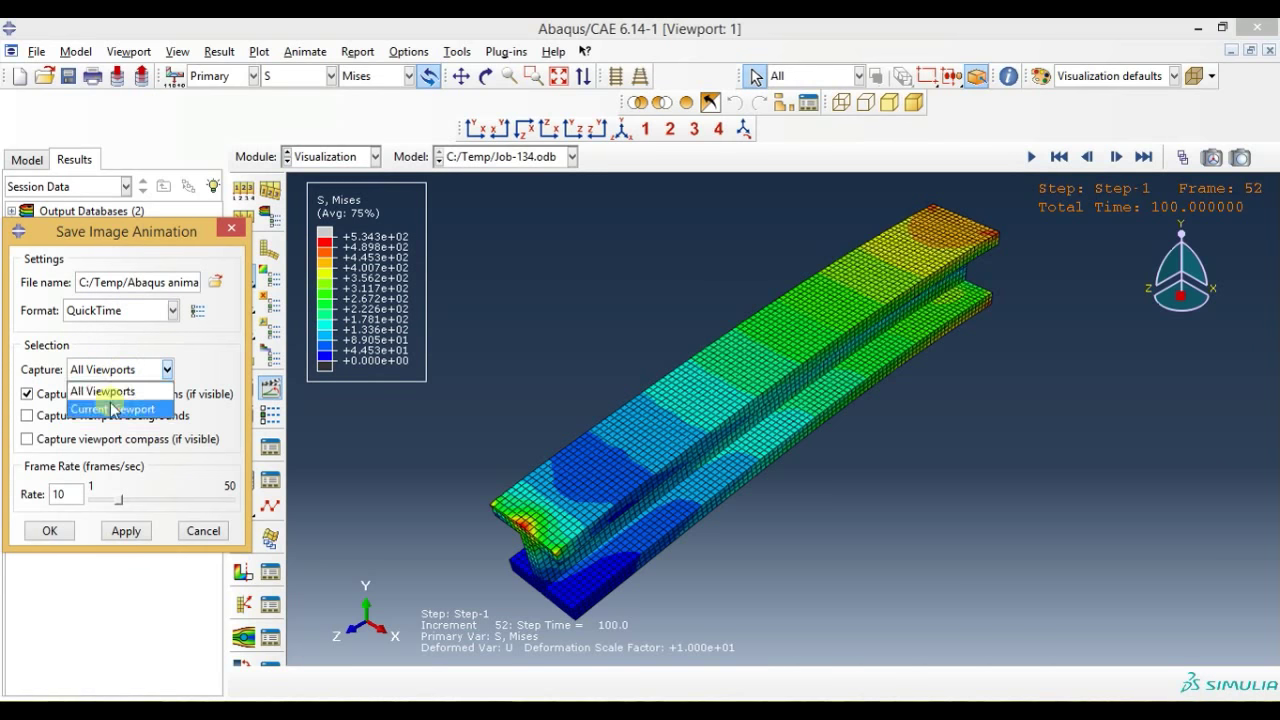
pyautogui.click(105, 393)
pyautogui.click(27, 394)
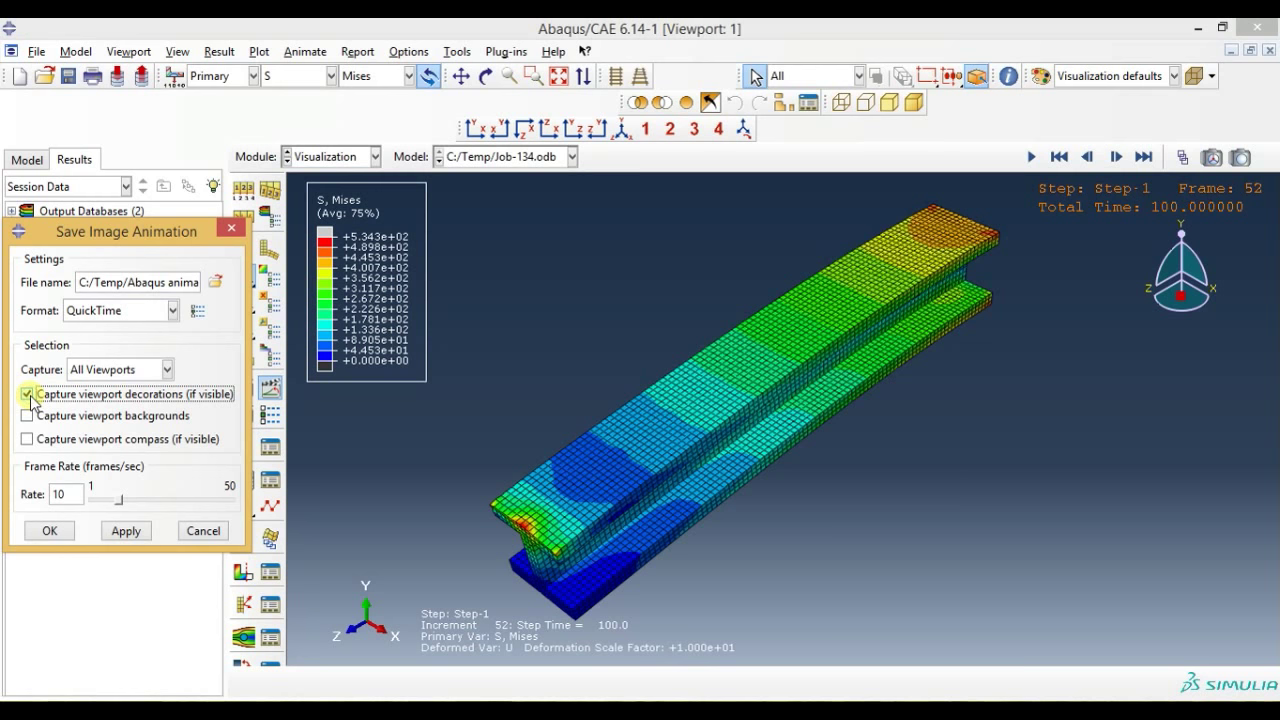
pyautogui.moveTo(120, 507); pyautogui.dragTo(126, 508)
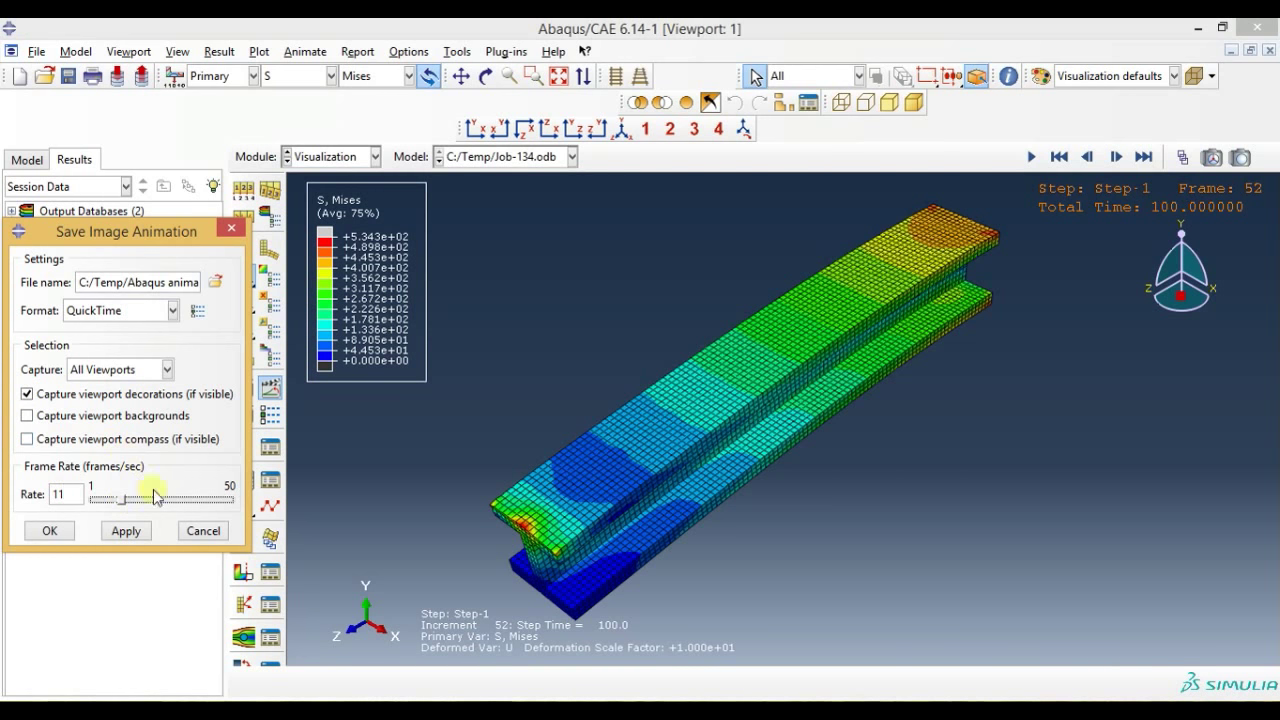
pyautogui.click(137, 534)
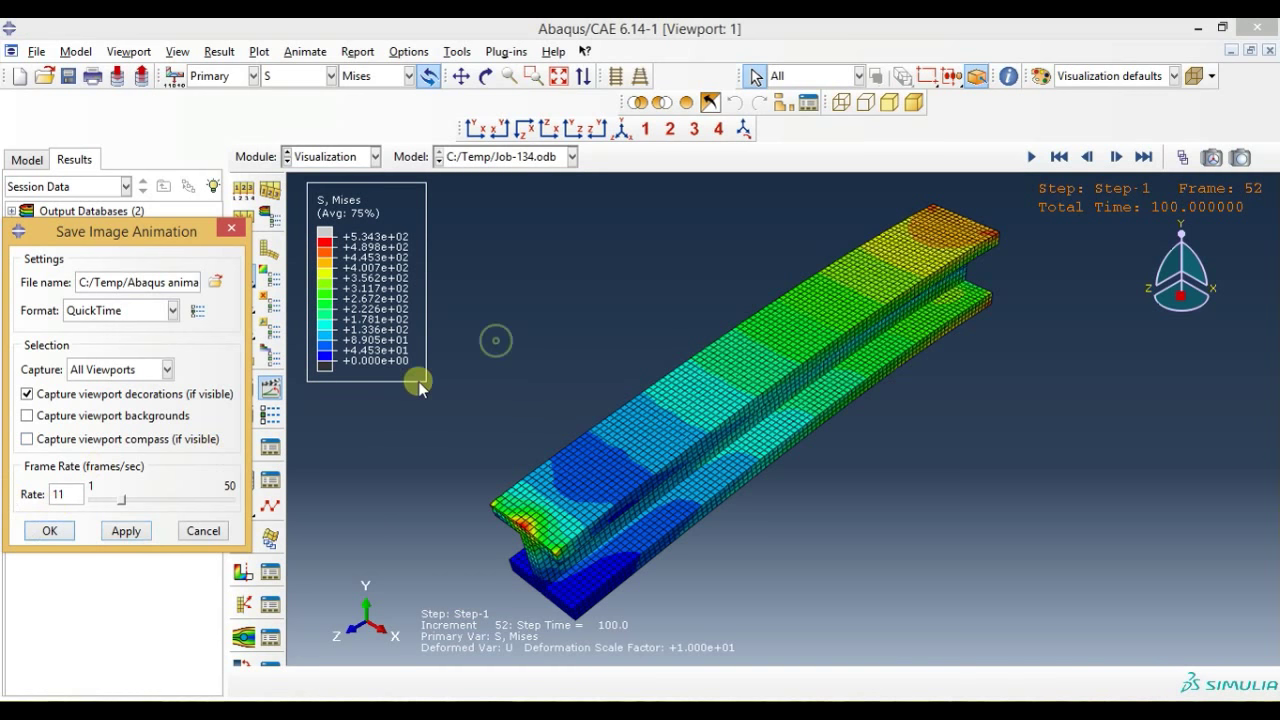
# Step: Play cantilever beam animation.mov in MPC-HC, toggle fullscreen on and off, then replay it
pyautogui.click(215, 531)
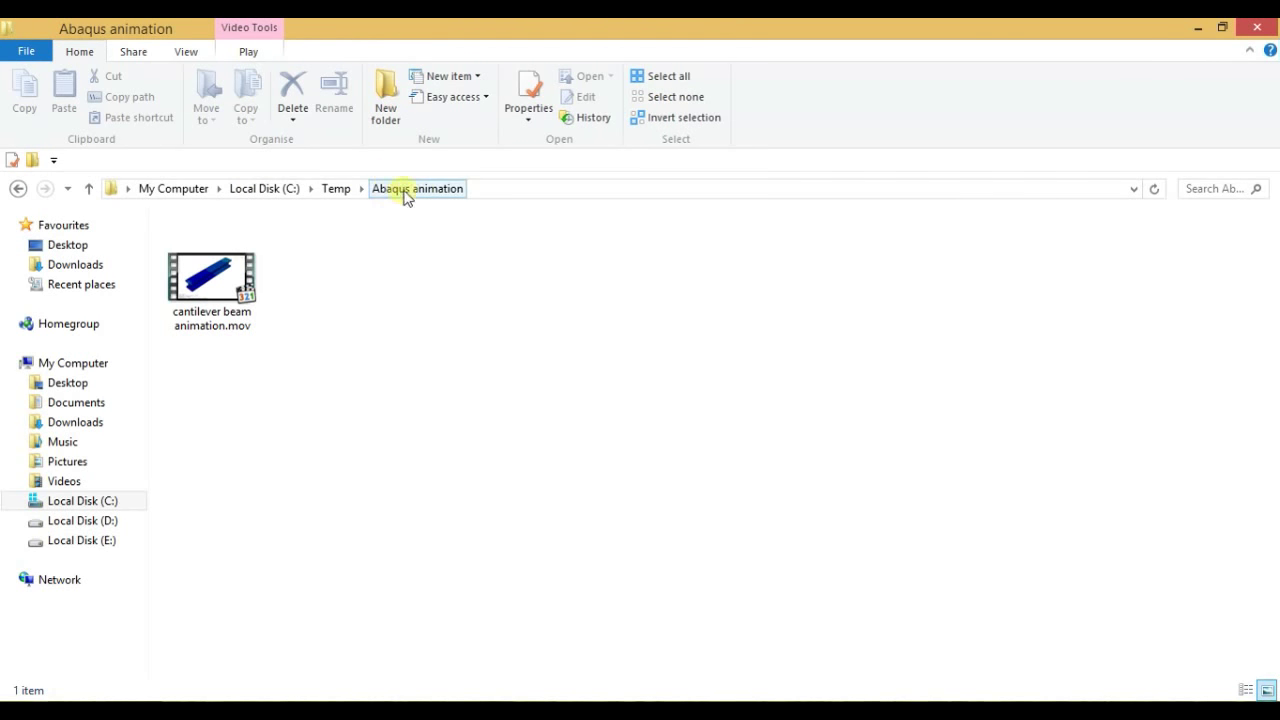
pyautogui.doubleClick(243, 300)
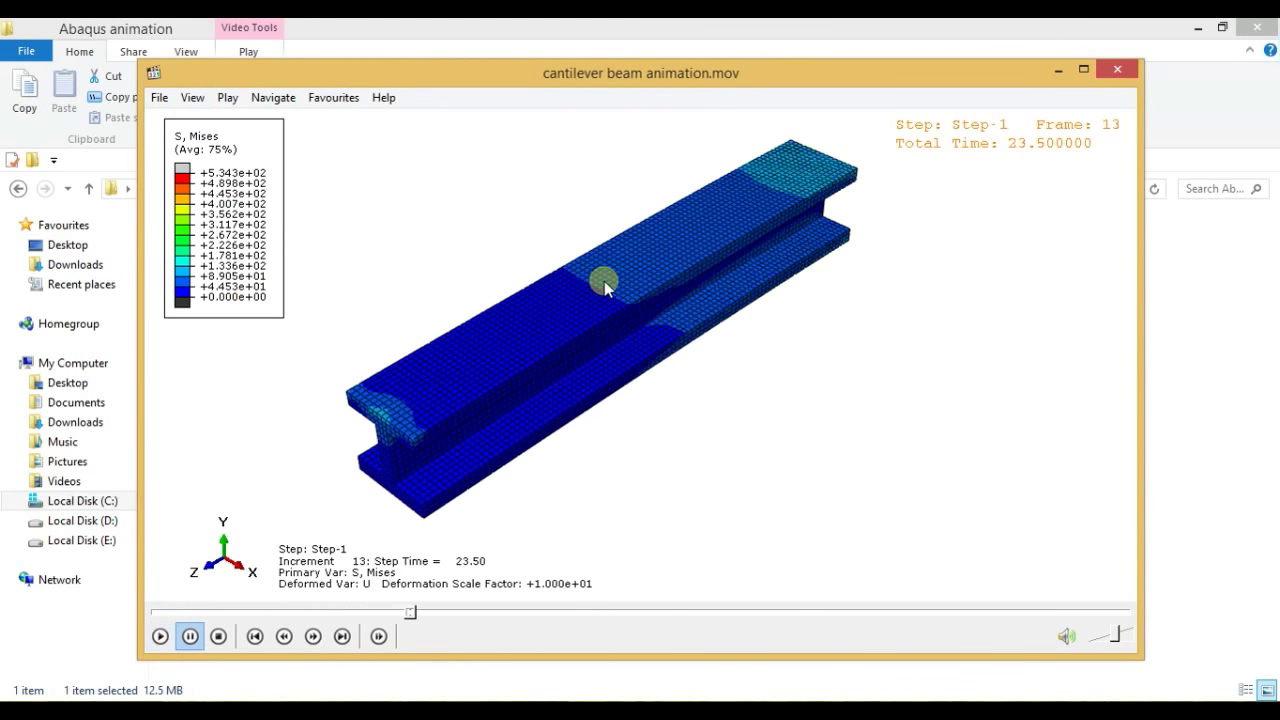
pyautogui.doubleClick(604, 281)
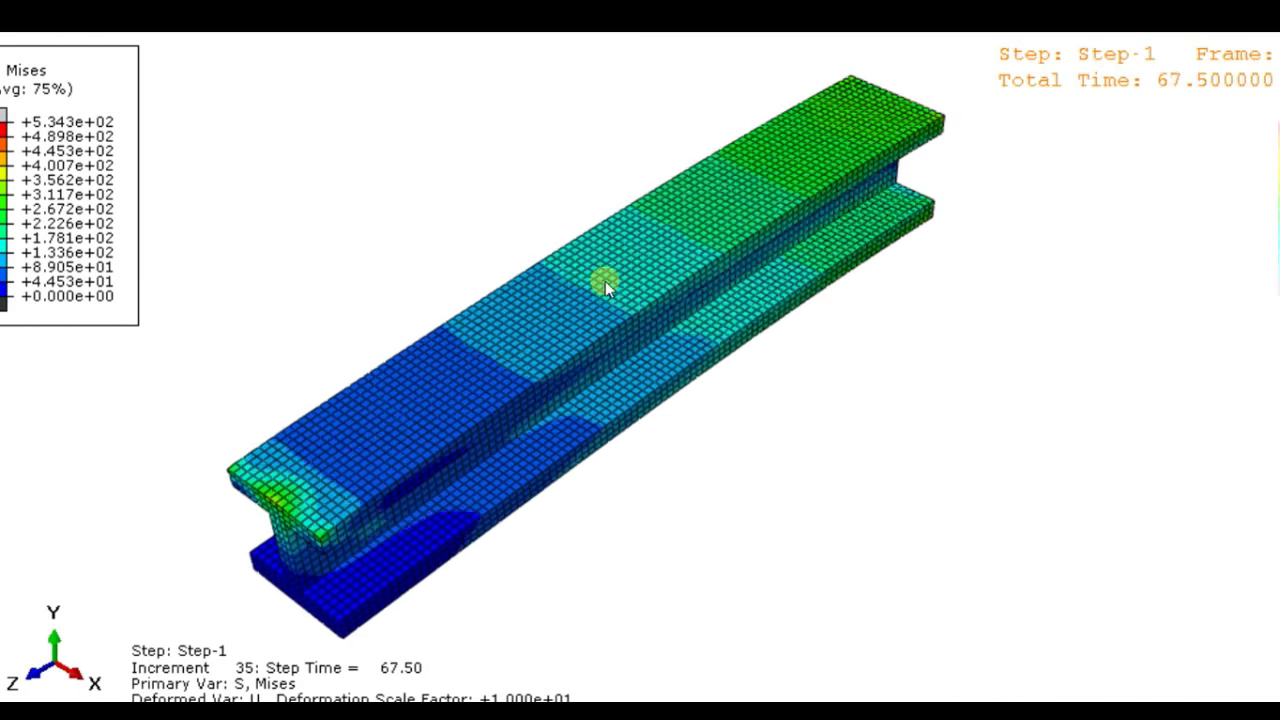
pyautogui.doubleClick(605, 281)
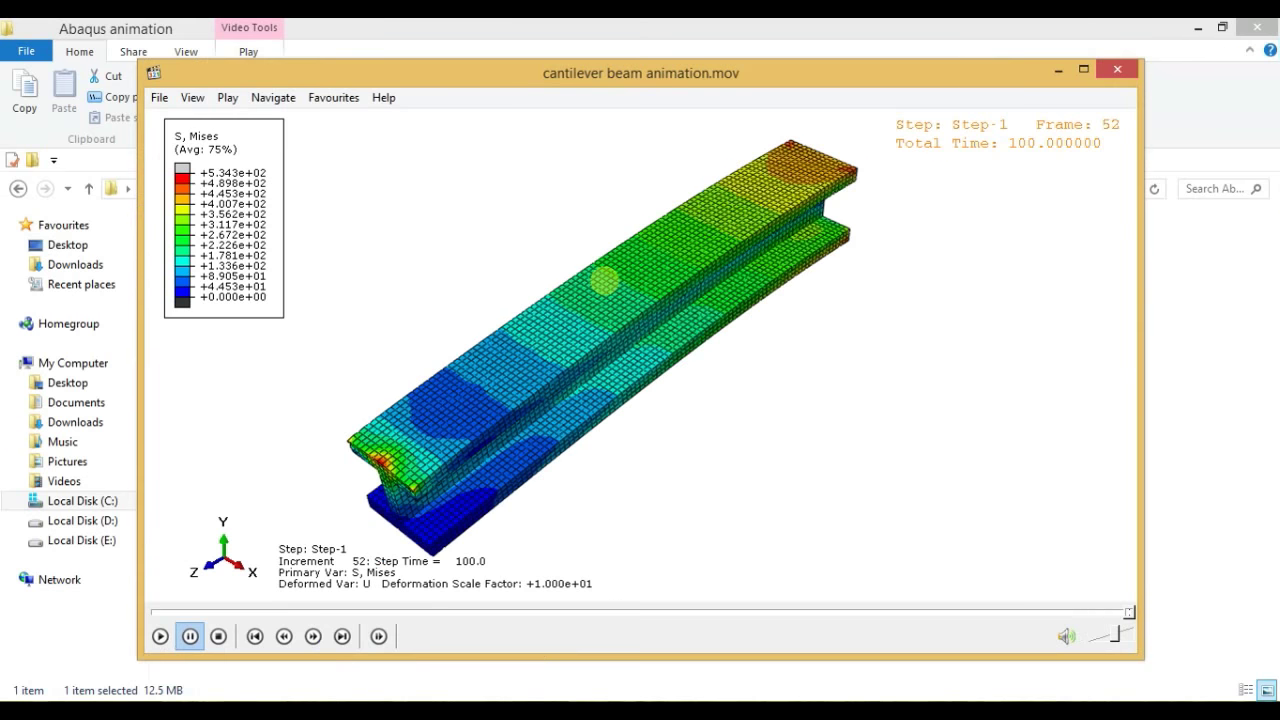
pyautogui.click(482, 390)
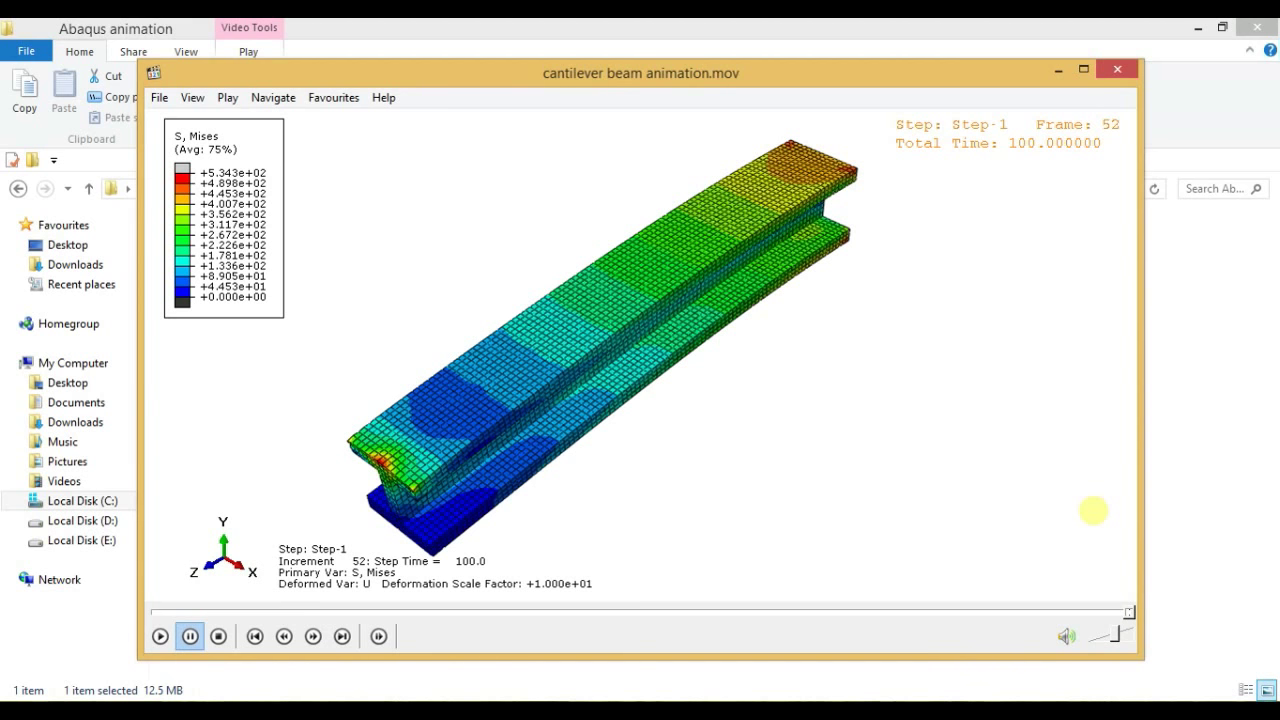
# Step: Overwrite the movie with viewport backgrounds and compass included, at 8 frames per second
pyautogui.click(1115, 67)
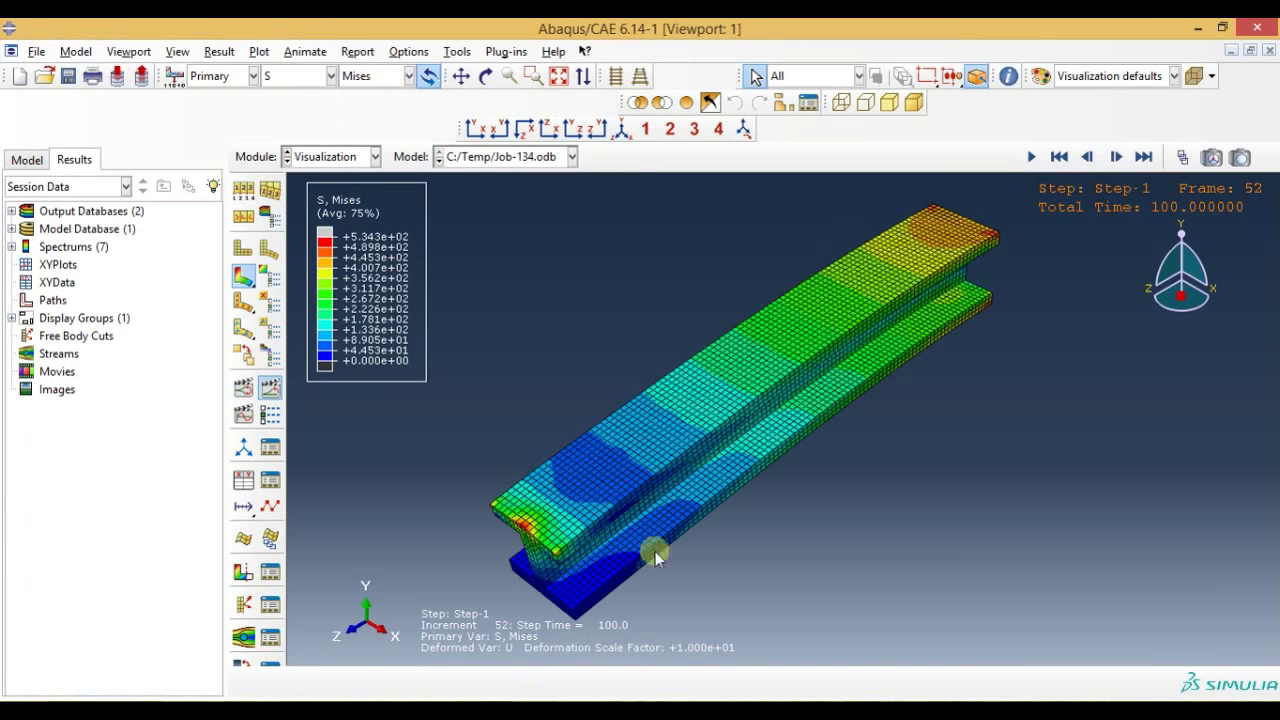
pyautogui.click(305, 51)
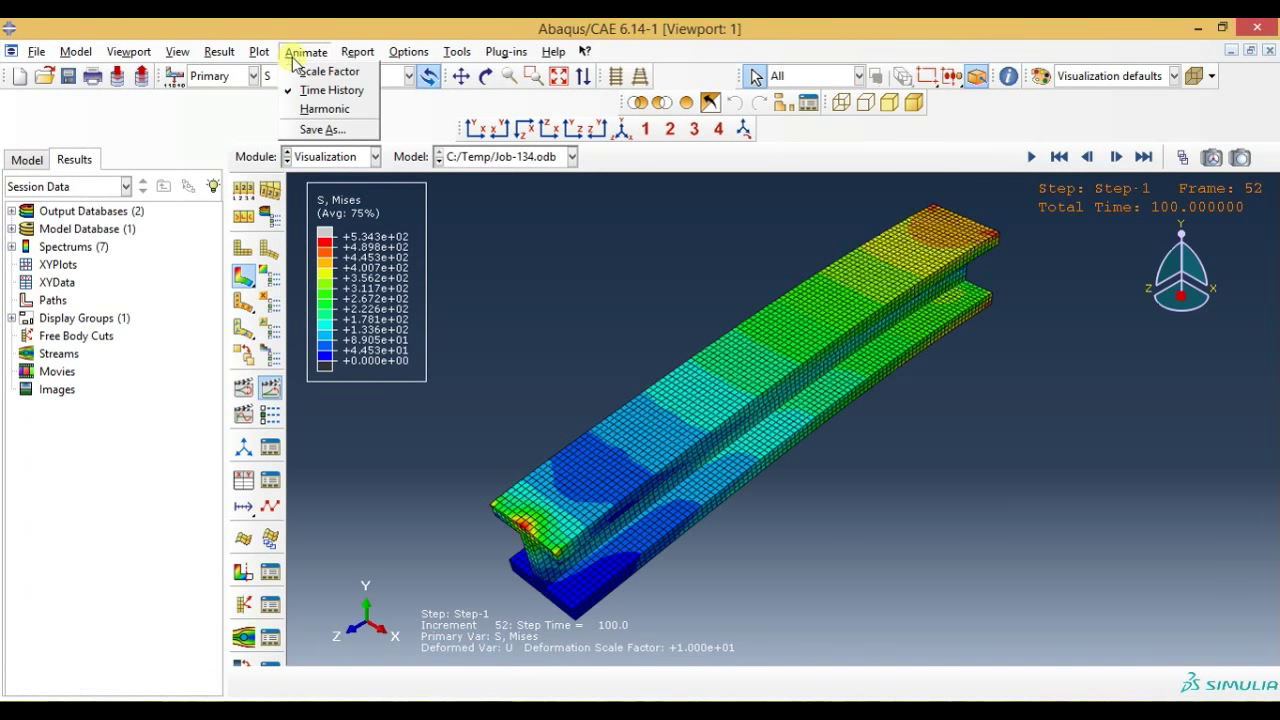
pyautogui.click(310, 127)
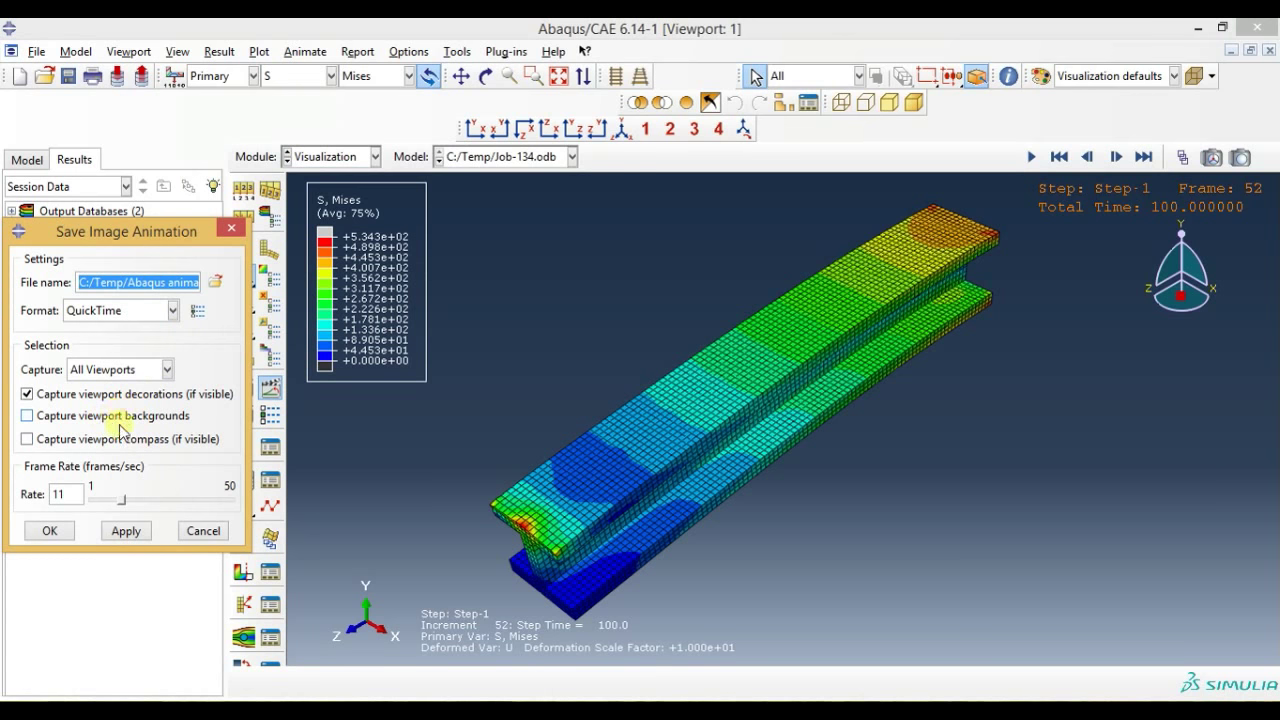
pyautogui.click(30, 417)
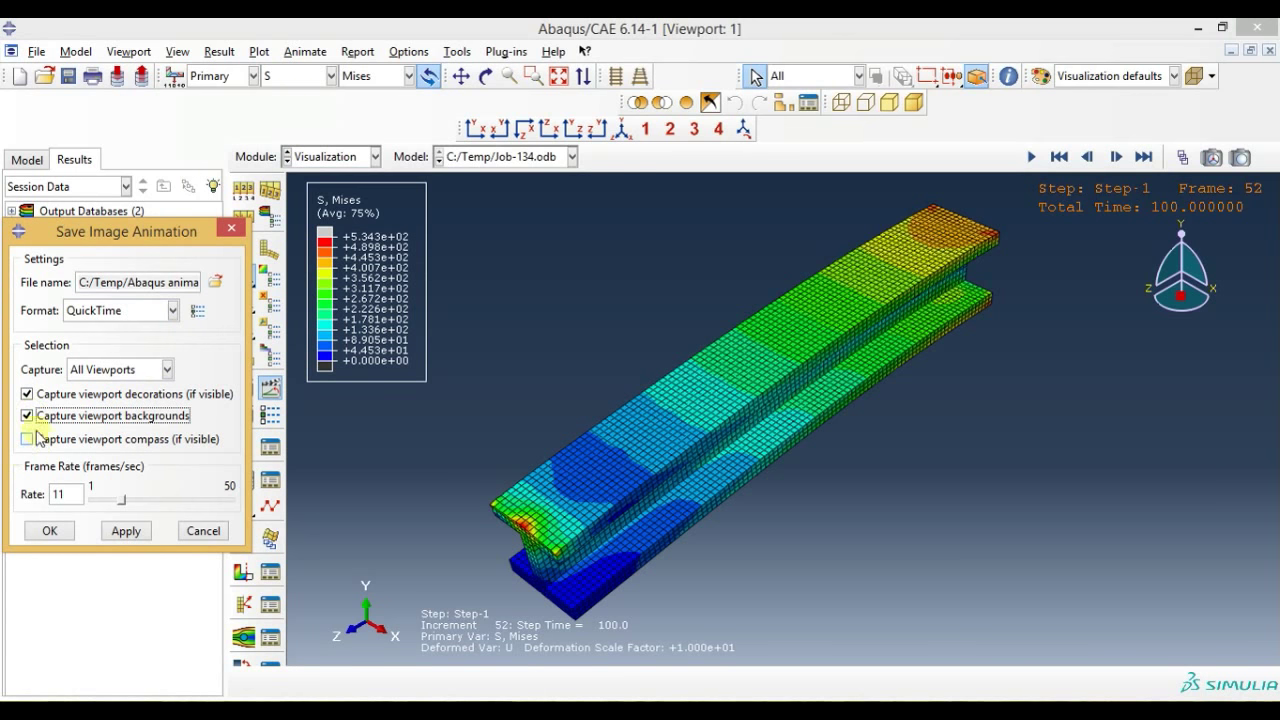
pyautogui.click(37, 444)
pyautogui.moveTo(122, 499); pyautogui.dragTo(116, 500)
pyautogui.click(116, 500)
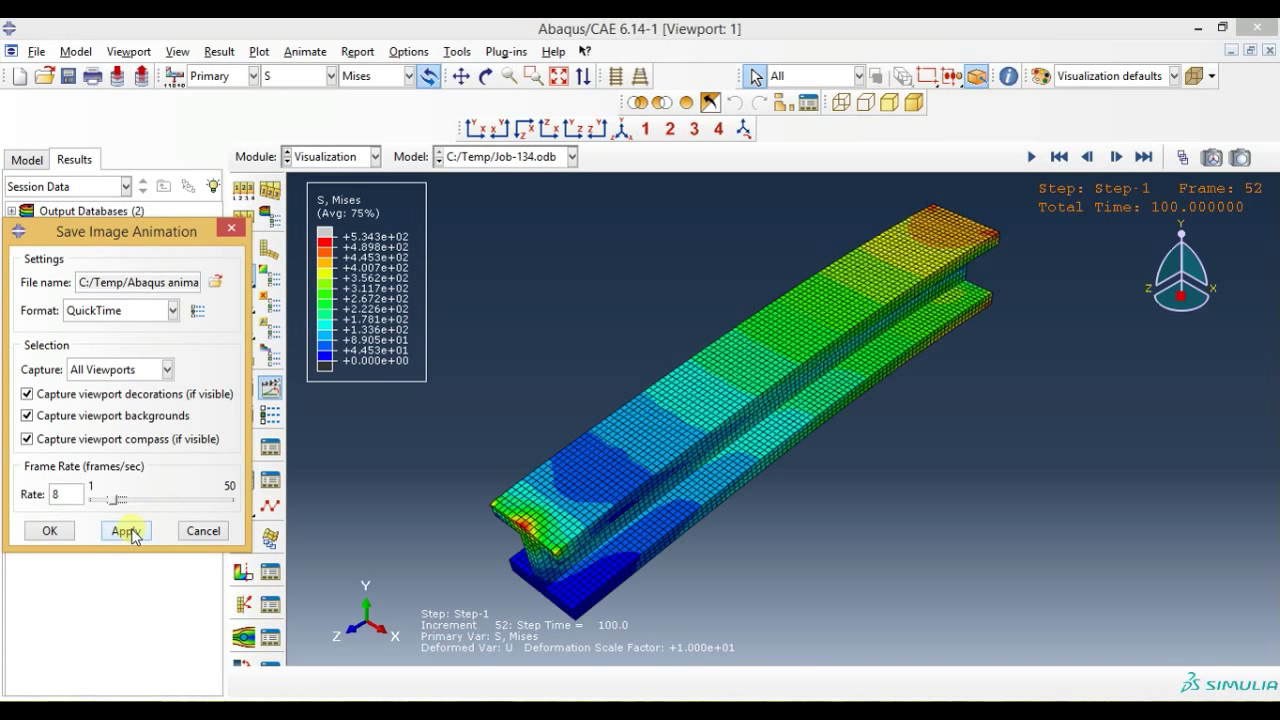
pyautogui.click(128, 531)
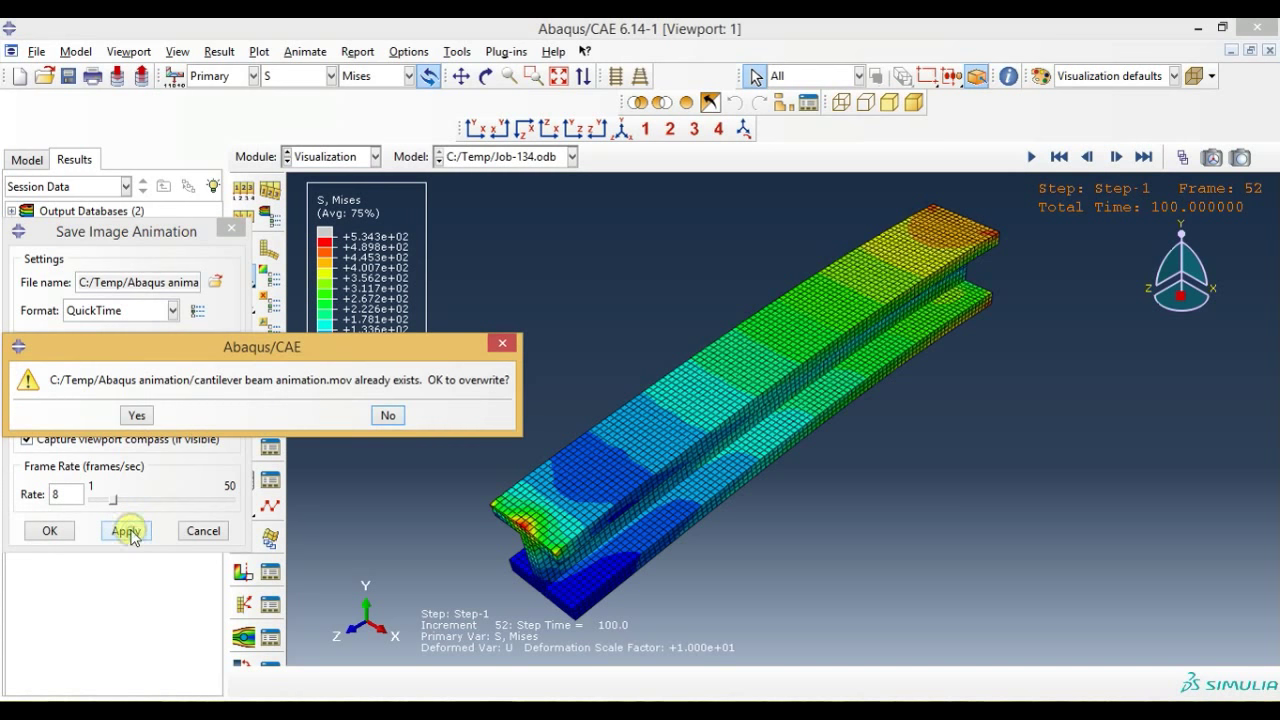
pyautogui.click(141, 417)
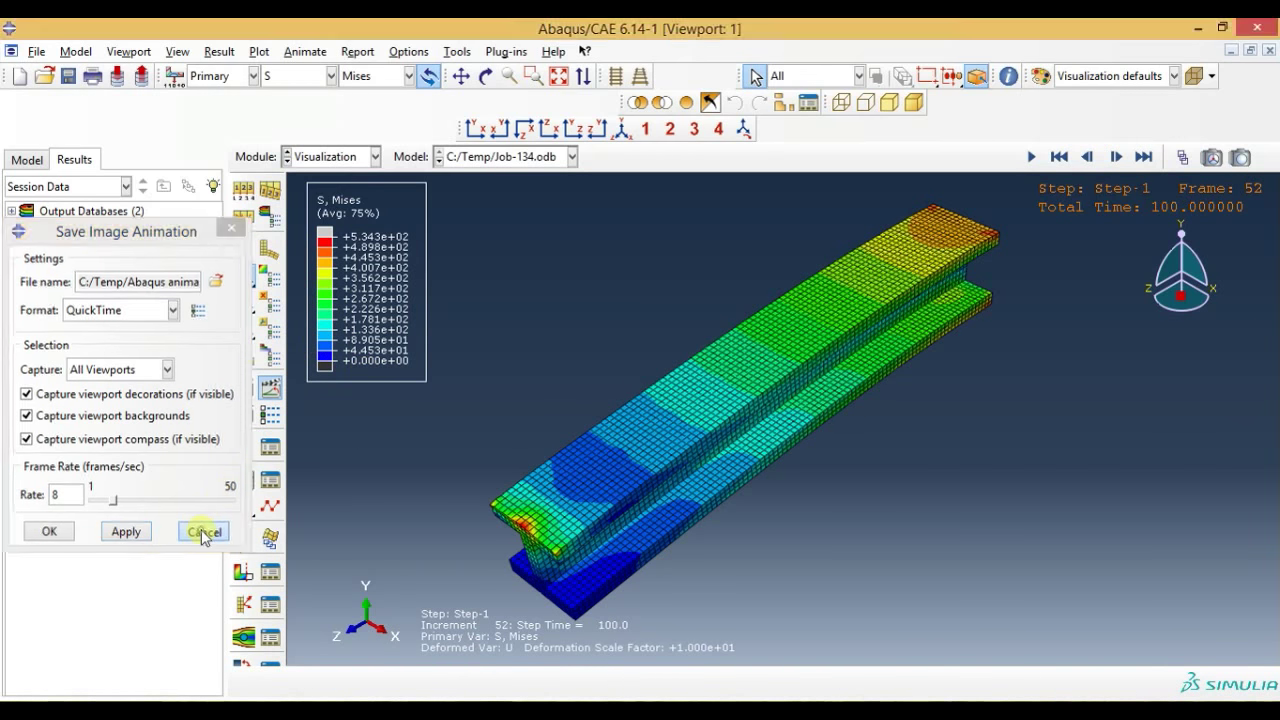
# Step: Play the re-saved cantilever beam movie in MPC-HC from the start, then close the player
pyautogui.click(203, 529)
pyautogui.doubleClick(220, 290)
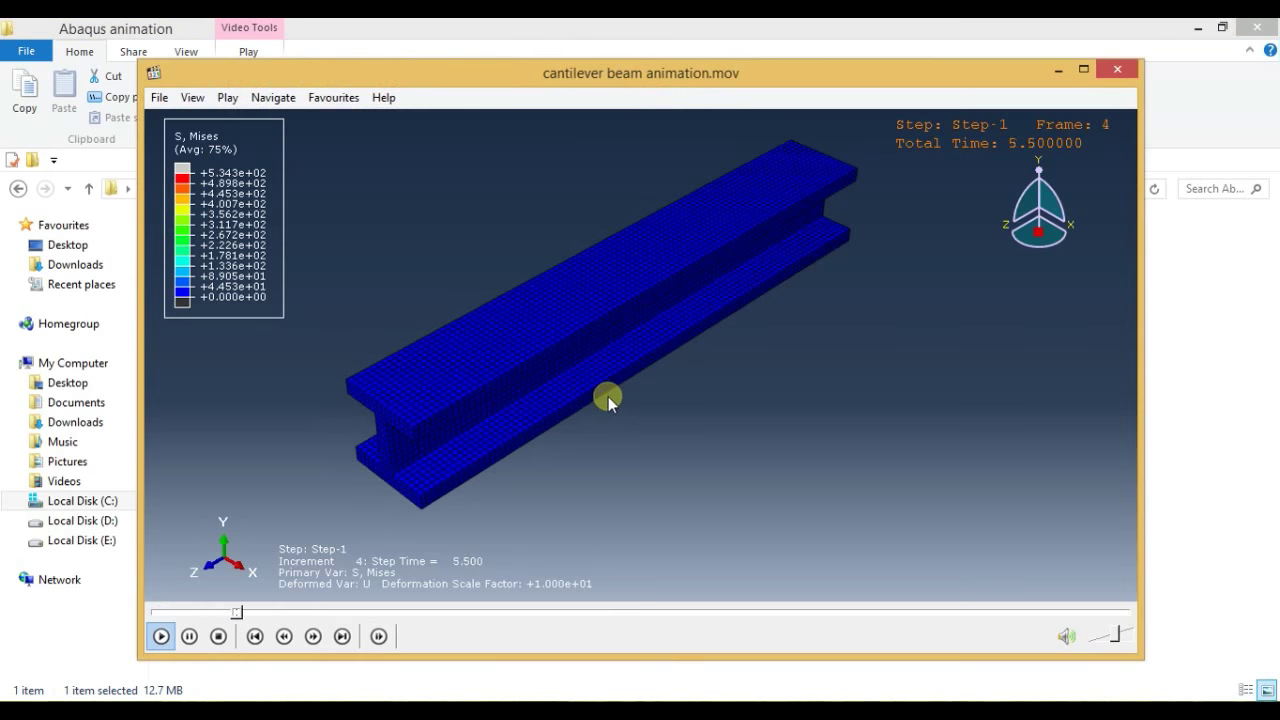
pyautogui.doubleClick(608, 397)
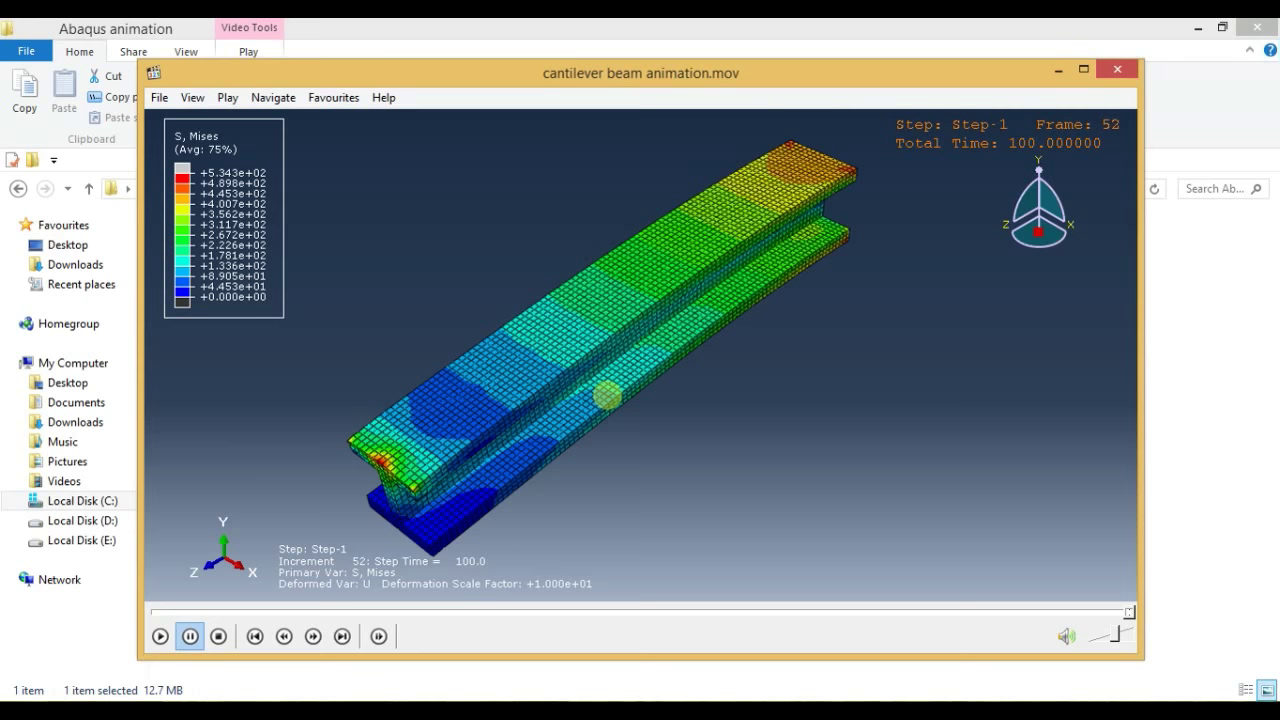
pyautogui.click(608, 394)
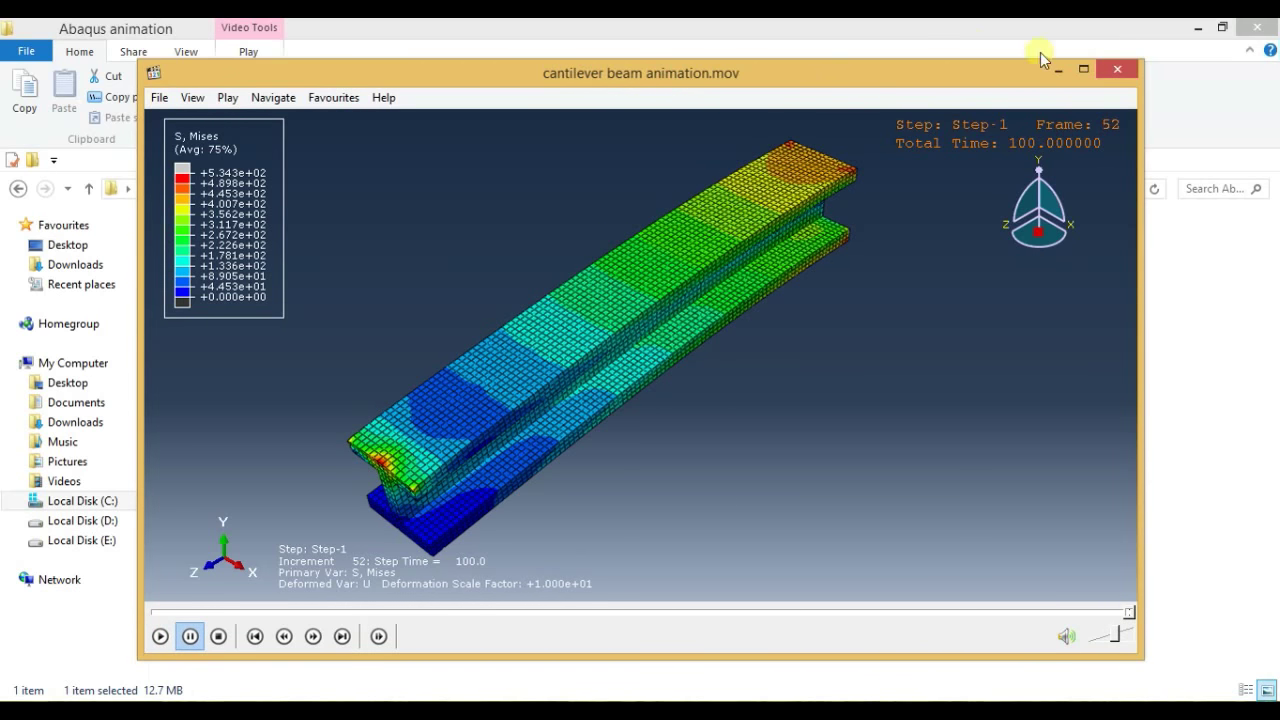
pyautogui.click(1104, 74)
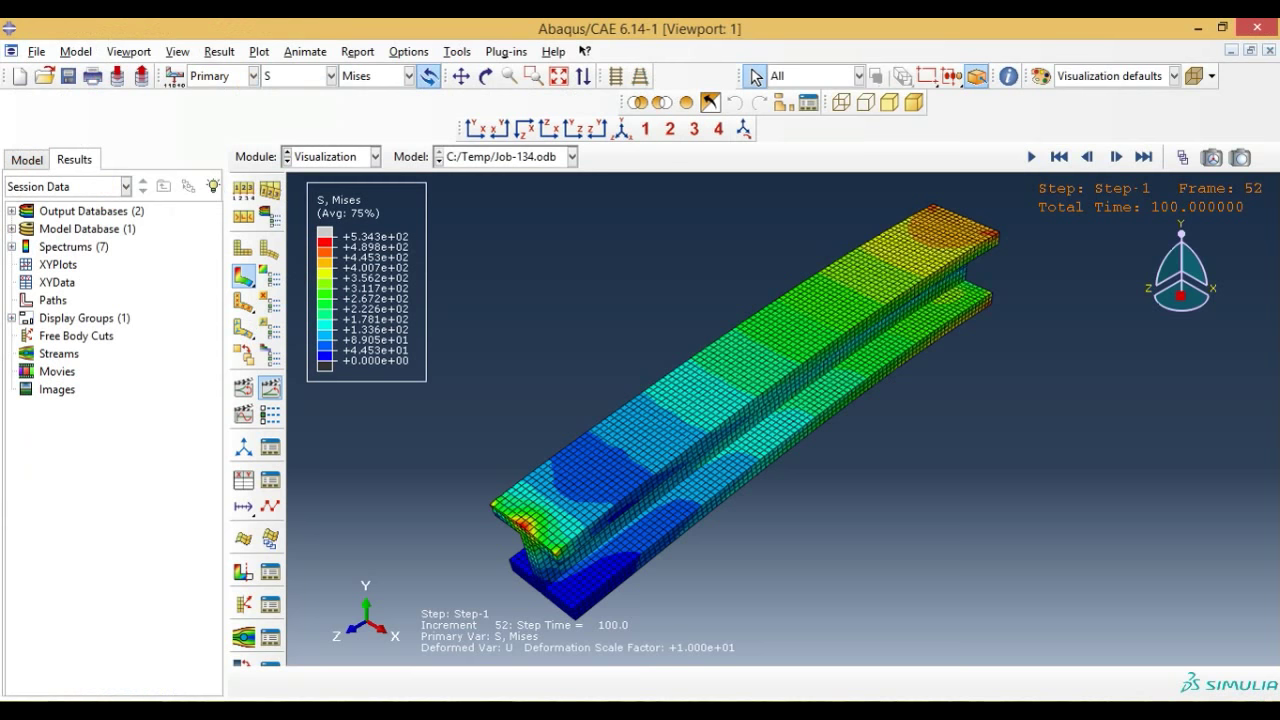